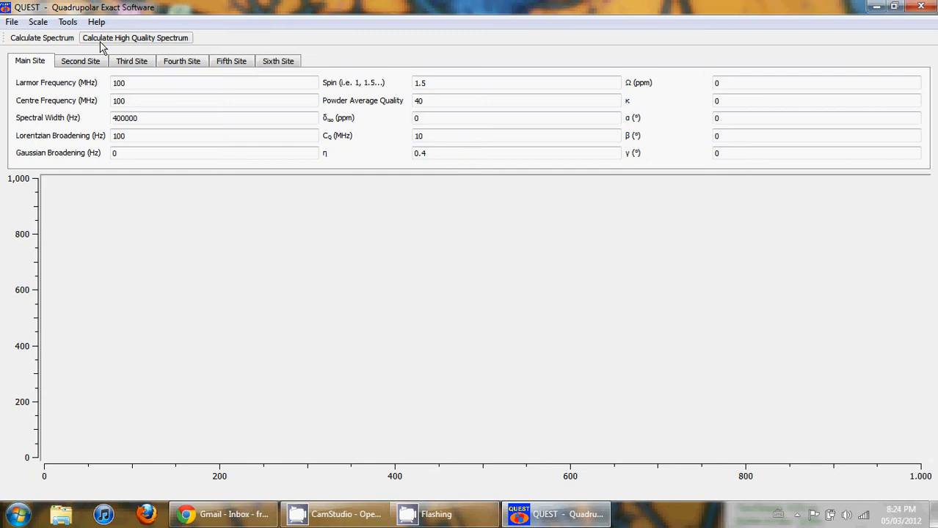
Step: Calculate the spectrum, then examine the parameter fields on the Main, Second and Third Site tabs
click(45, 41)
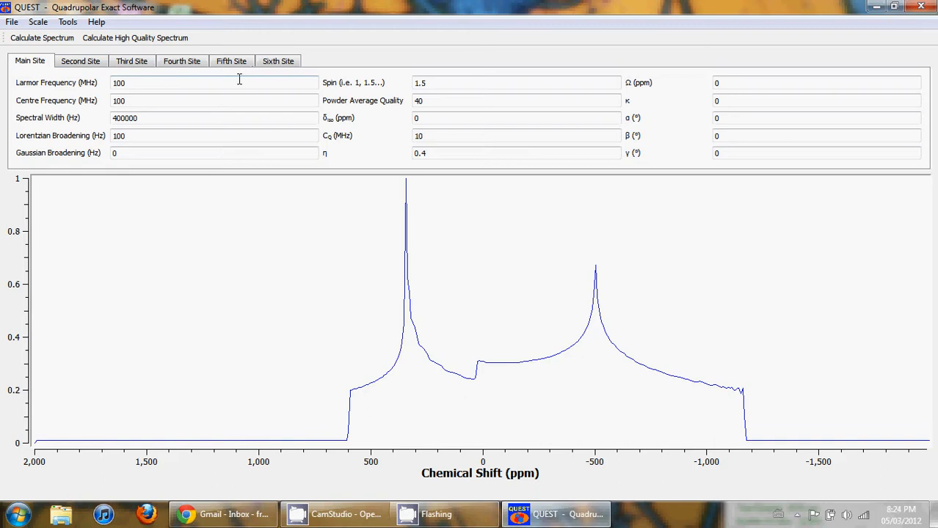
click(136, 64)
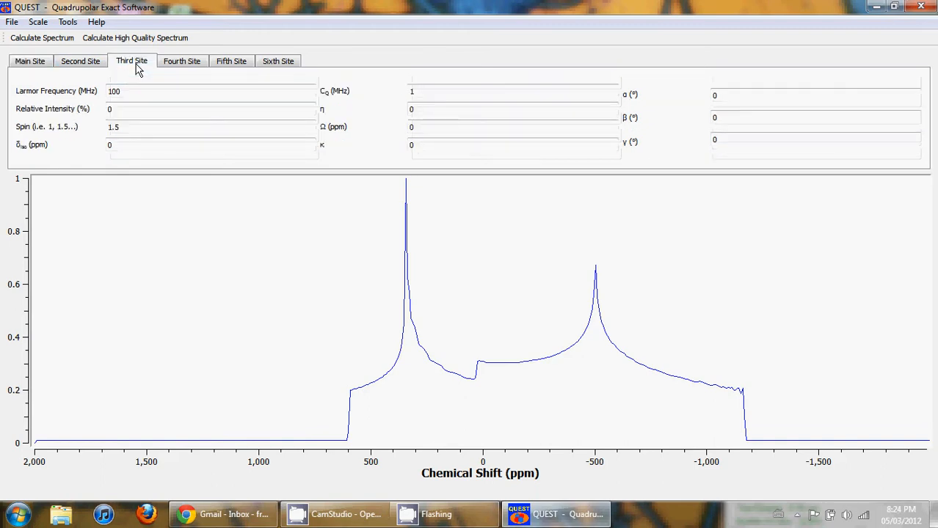
click(92, 64)
click(29, 62)
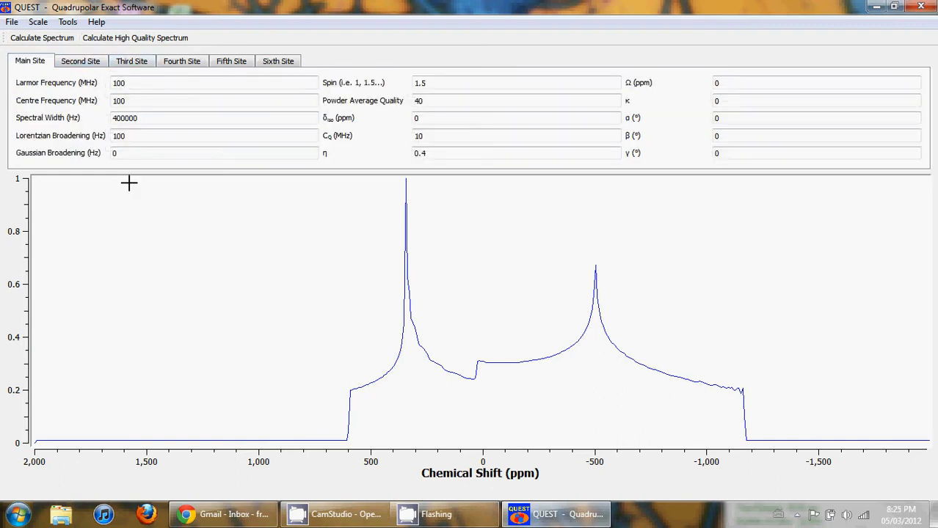
click(91, 64)
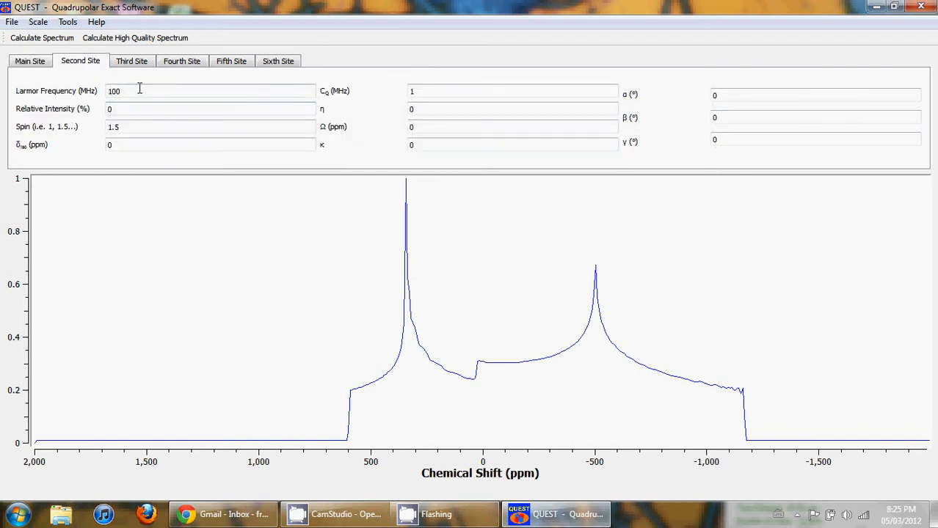
drag(138, 89, 107, 89)
drag(129, 128, 96, 128)
click(42, 68)
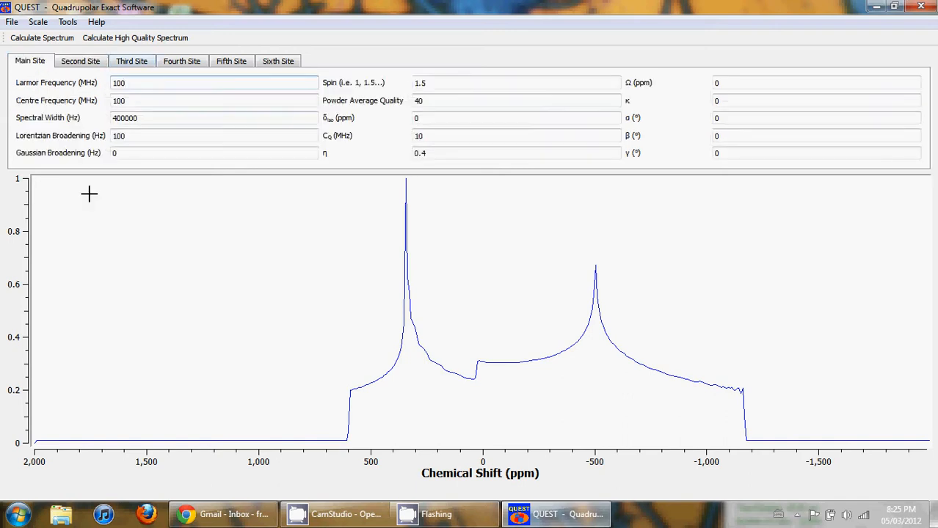
click(82, 62)
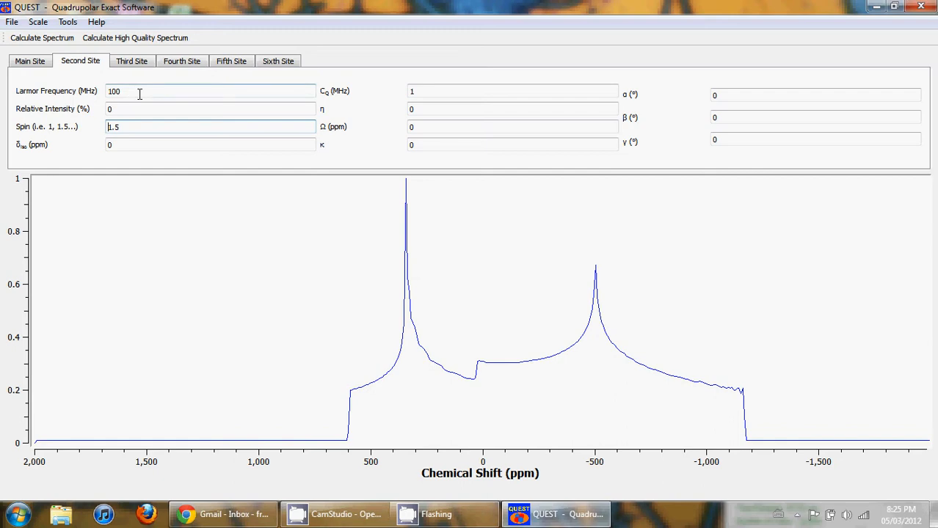
click(134, 125)
drag(136, 91, 99, 89)
drag(140, 127, 85, 127)
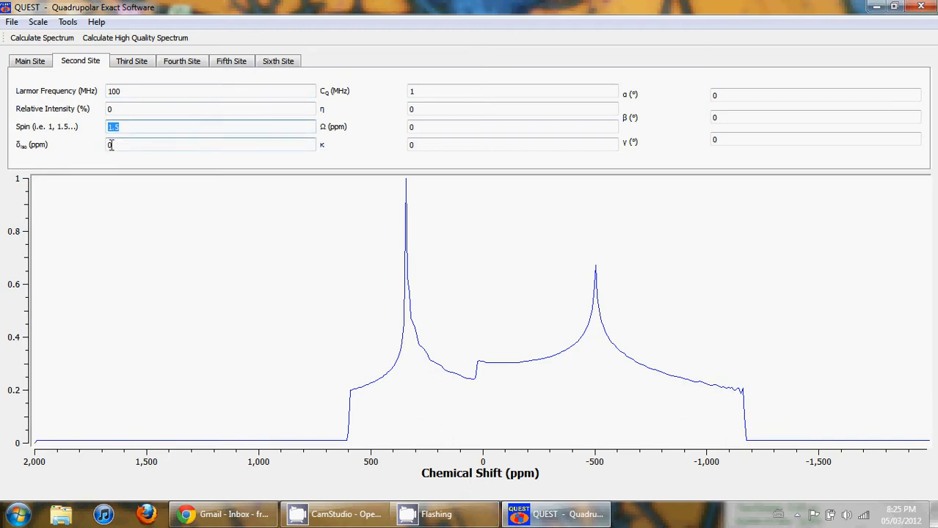
double_click(113, 146)
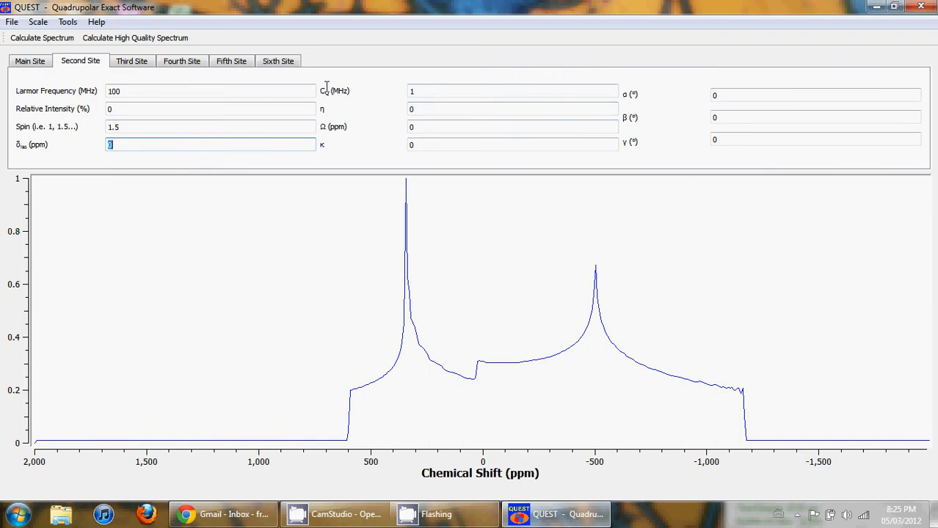
Step: Set the second site's relative intensity to 100% and recalculate the spectrum
click(138, 110)
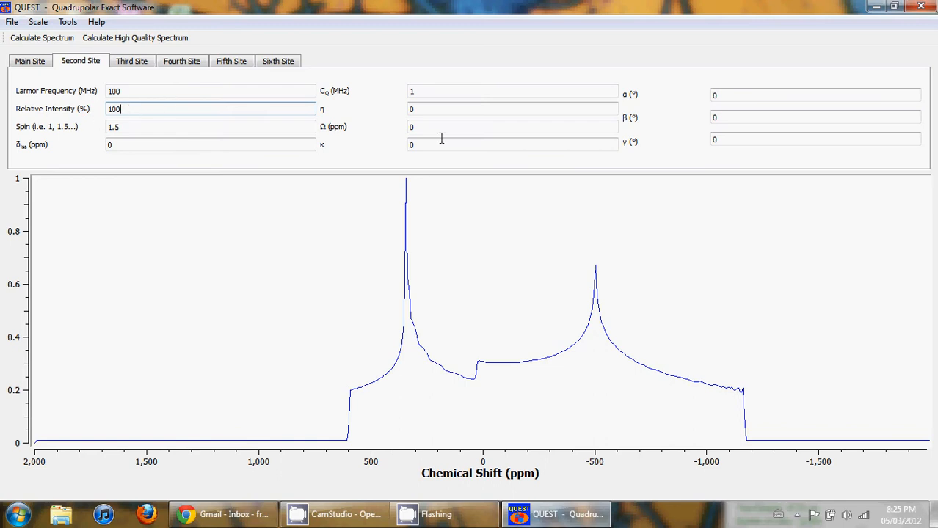
click(440, 110)
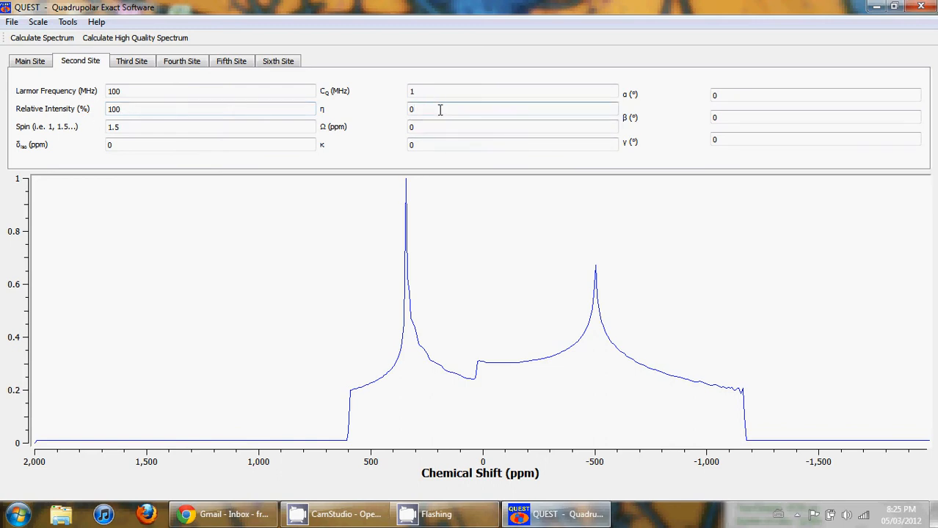
key(Return)
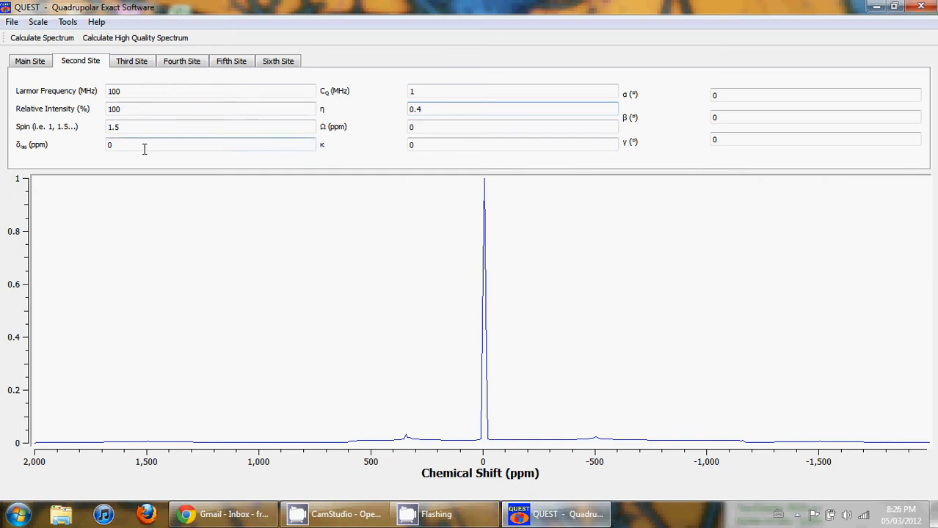
Step: Set the second site's CQ to 10 MHz and its η to 0.1
click(434, 91)
text(0)
key(Return)
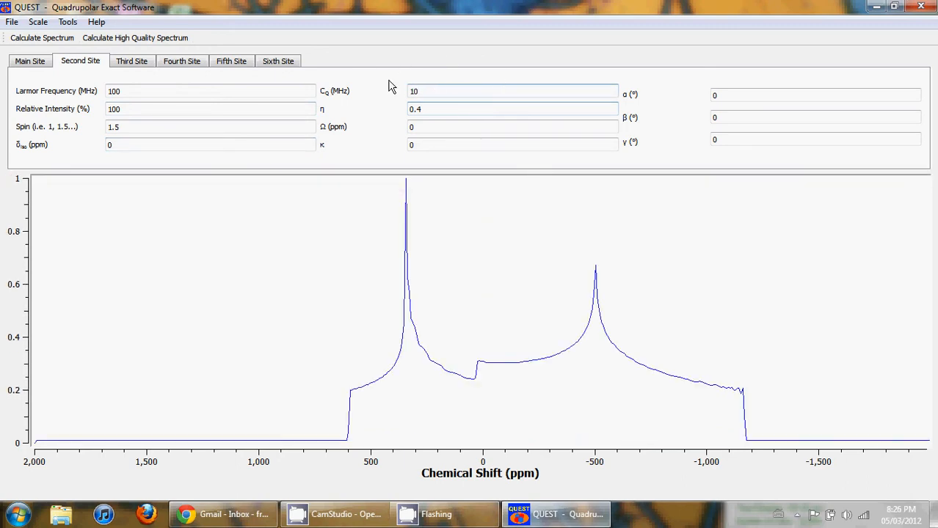
click(450, 108)
text(1)
key(Return)
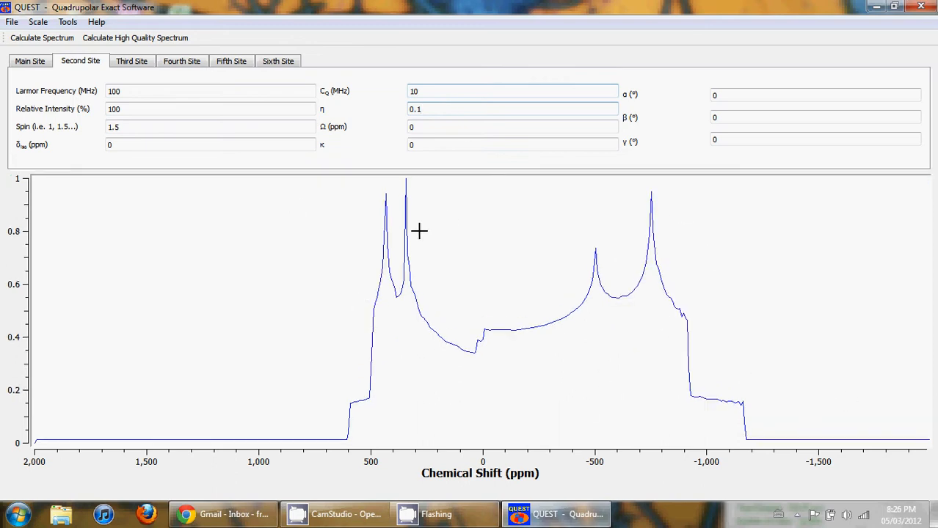
Step: Set the second site's relative intensity back to 0%
click(115, 109)
double_click(116, 108)
text(0)
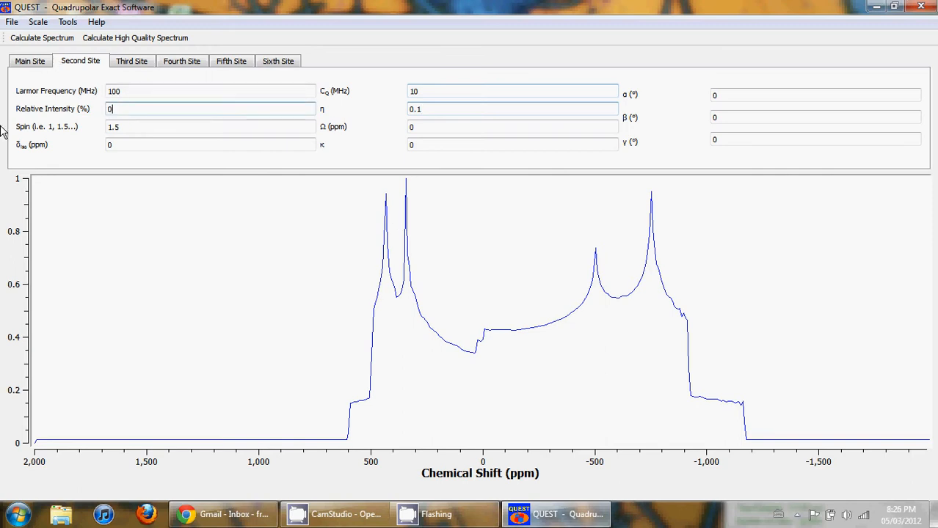
key(Return)
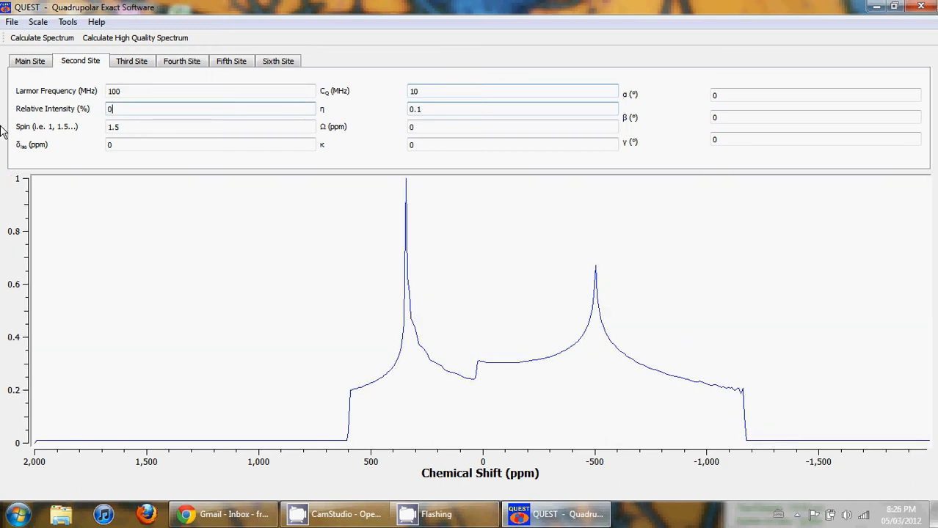
Step: Copy the main site's parameters to the second site
click(71, 28)
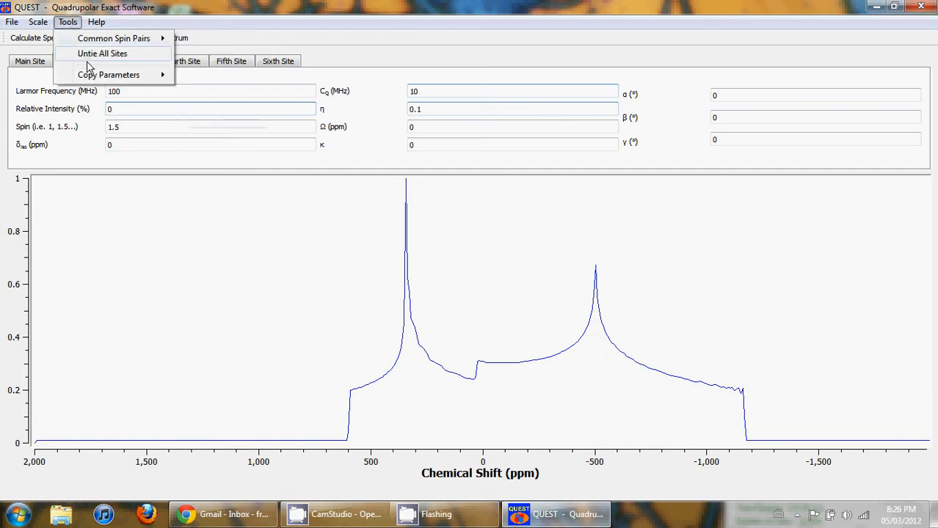
mouse_move(90, 75)
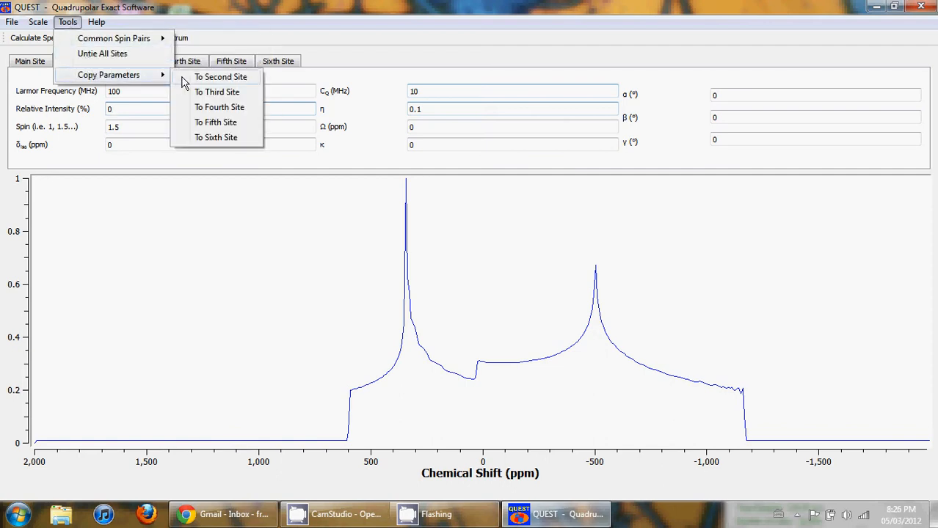
click(213, 77)
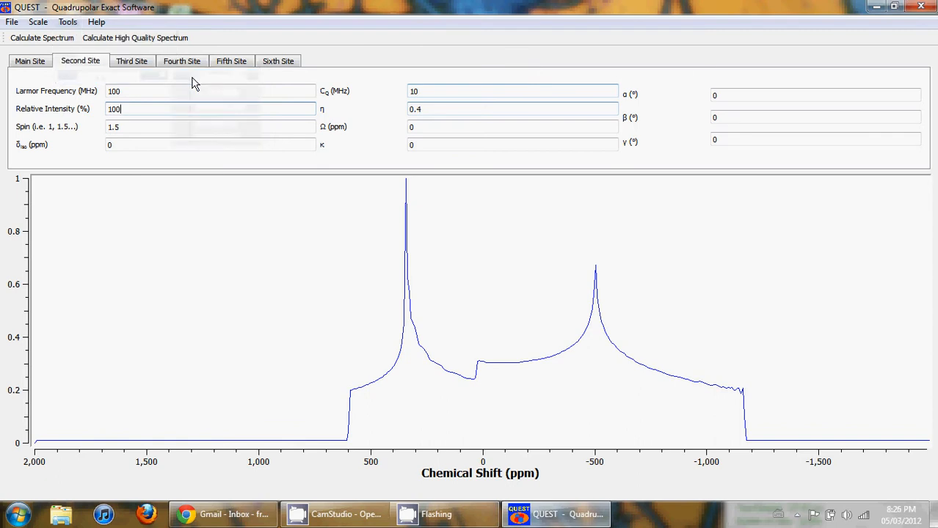
Step: Change the second site's η to 0.1 and recalculate
click(30, 61)
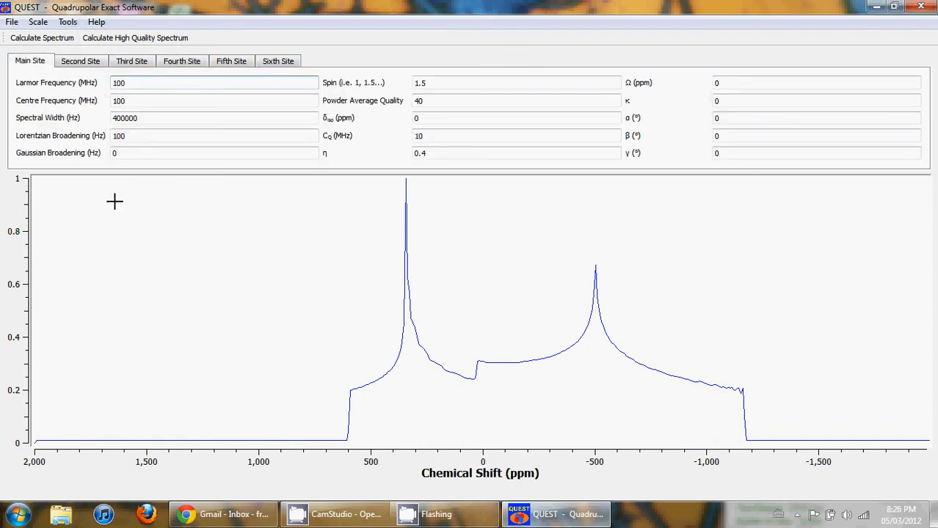
click(65, 66)
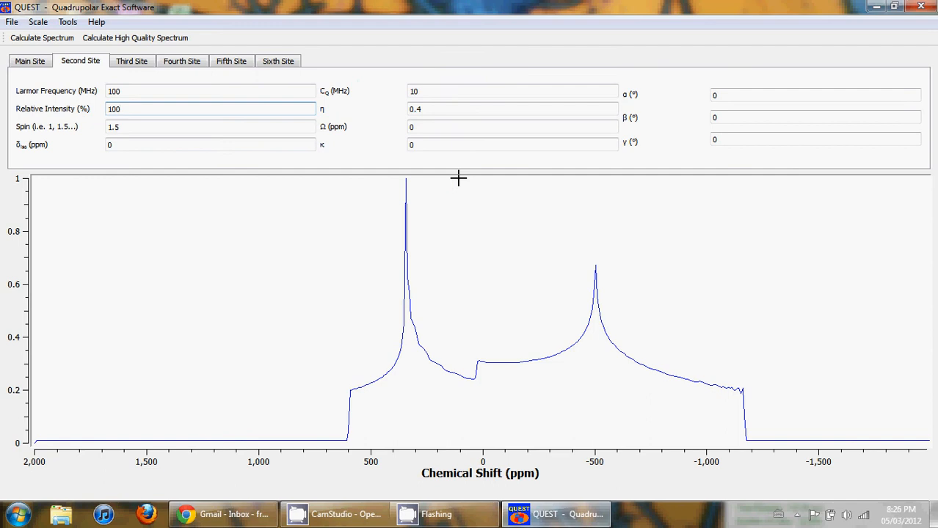
double_click(139, 85)
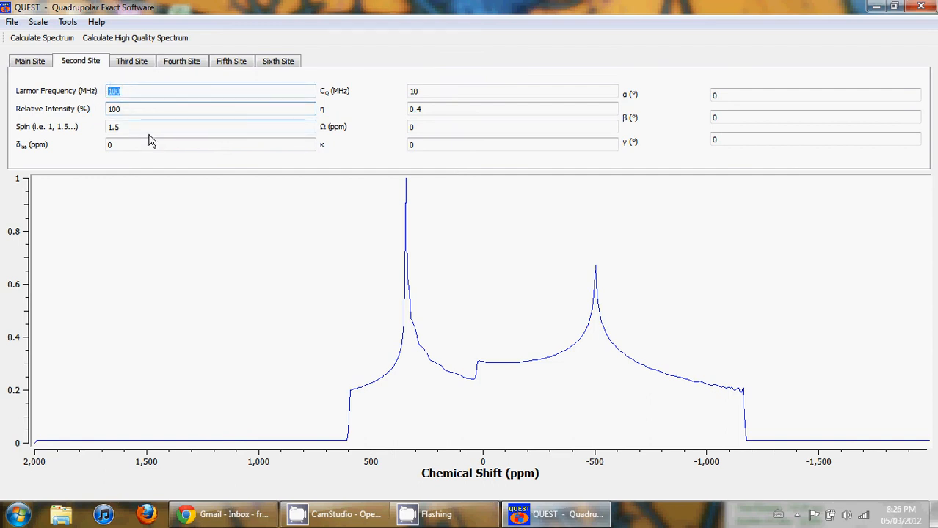
click(451, 111)
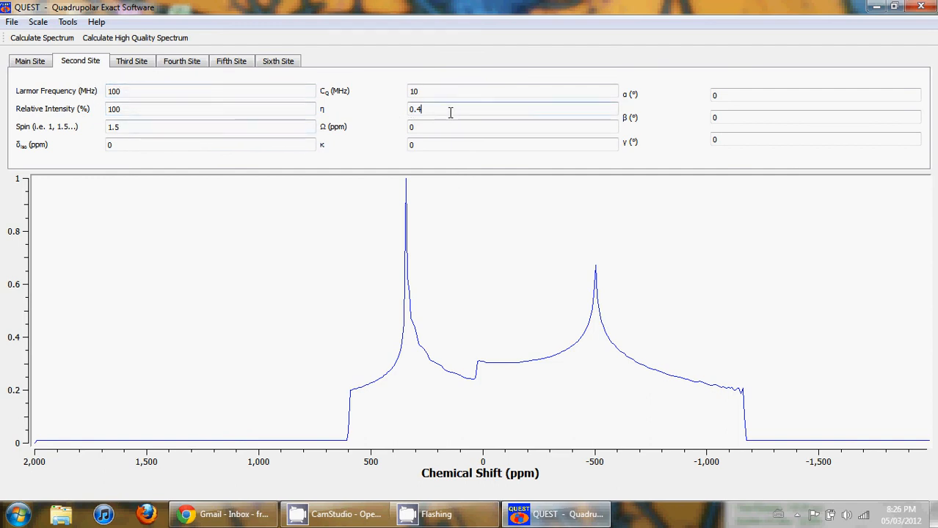
key(Return)
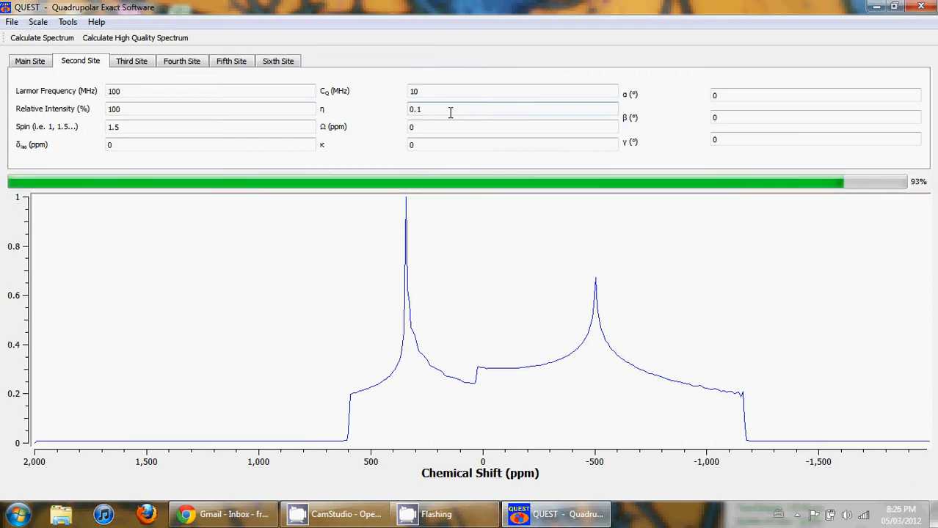
Step: Copy the current parameters to the third site
click(67, 22)
mouse_move(121, 76)
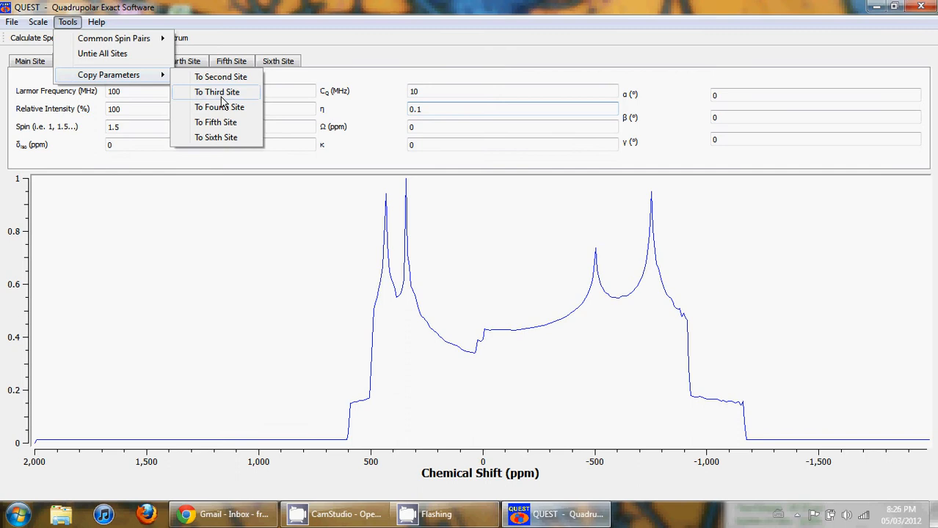
click(222, 97)
Step: Set the third site's η to 1
click(139, 65)
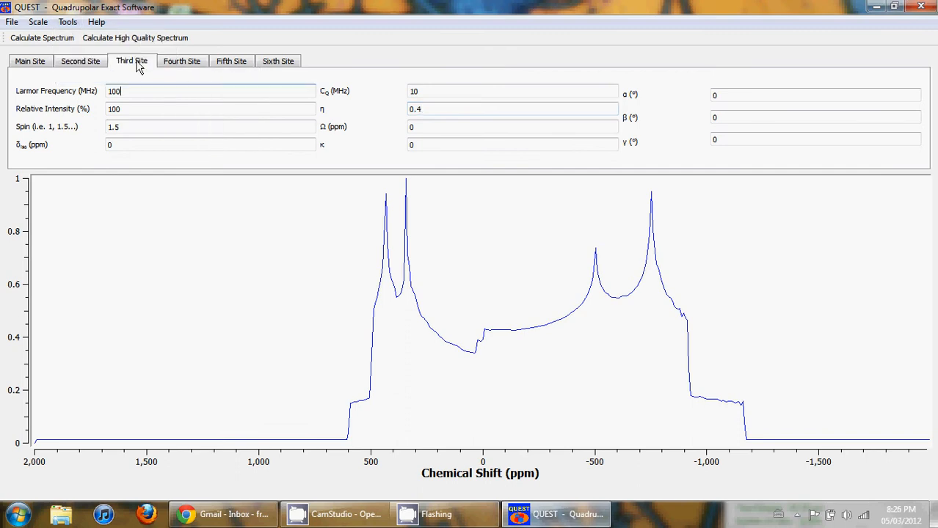
click(432, 110)
text(1)
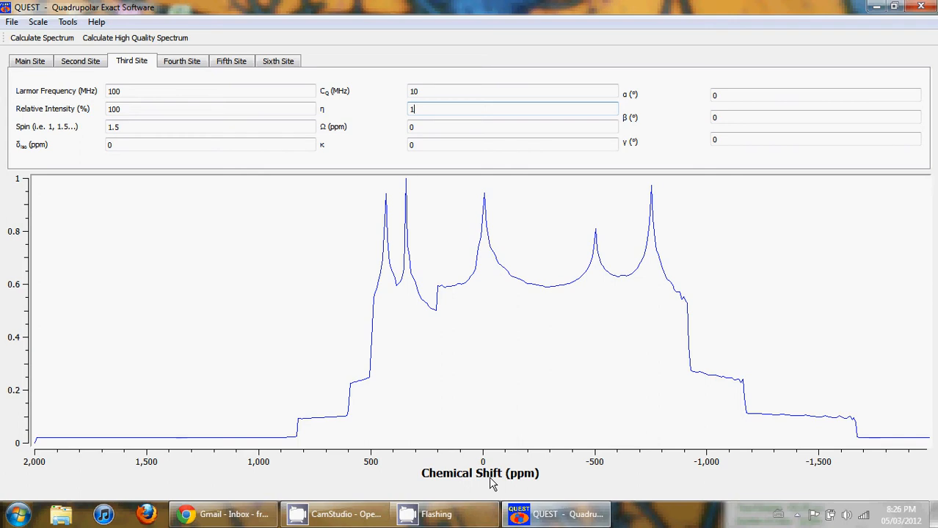
Step: Close QUEST and relaunch it from the desktop shortcut, maximizing the window
click(920, 6)
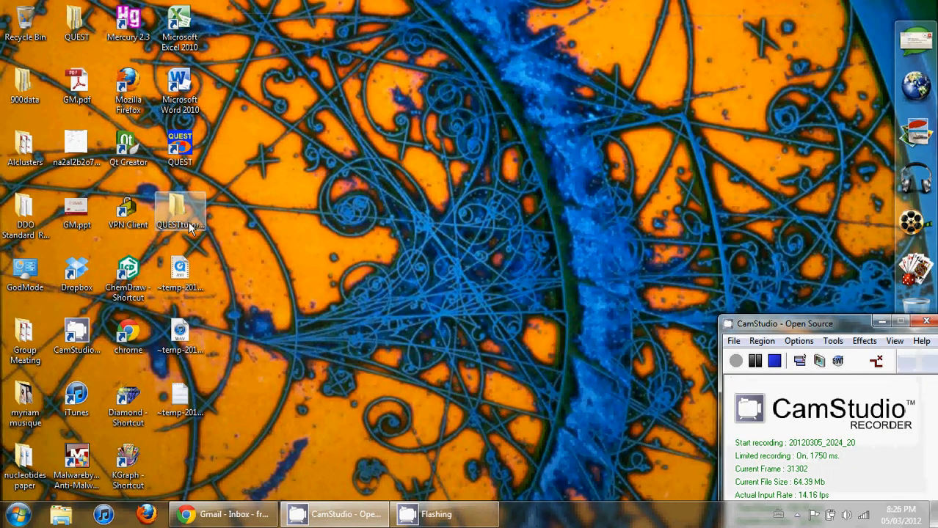
double_click(192, 150)
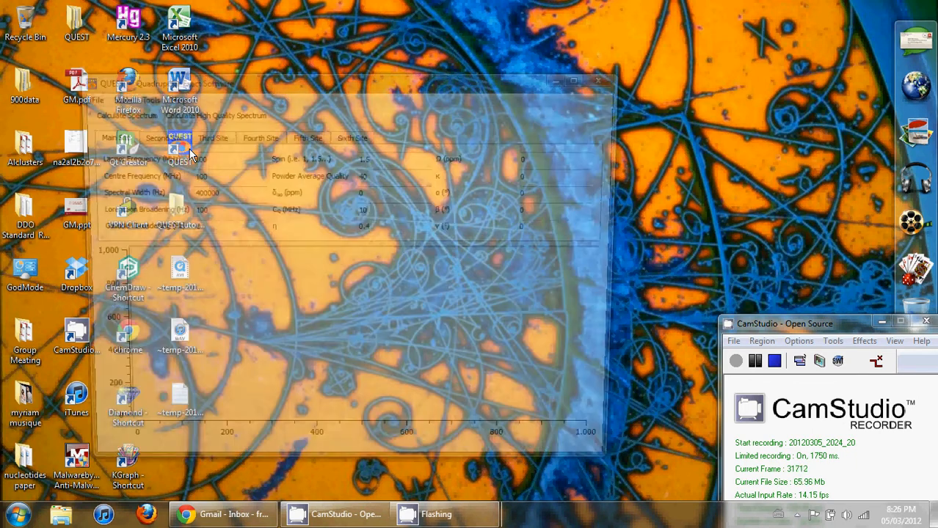
click(579, 74)
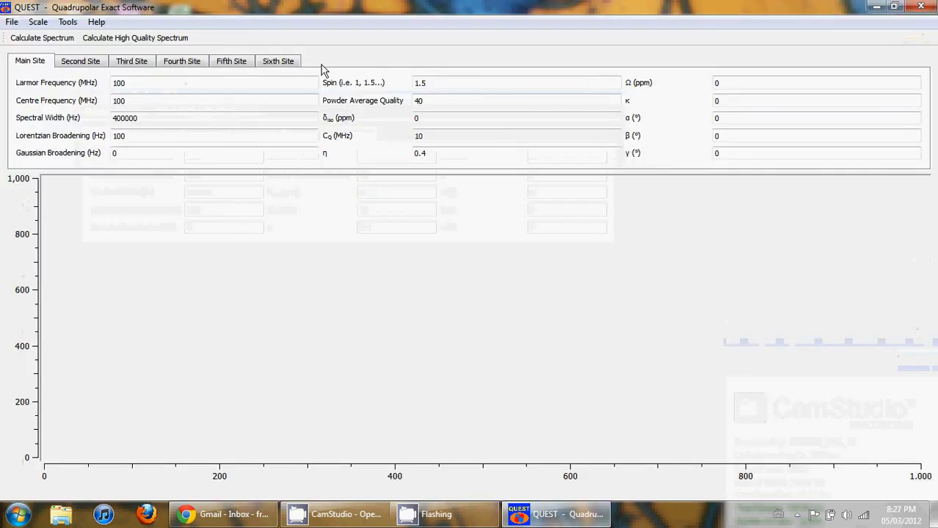
Step: Open the experimental spectrum file 1r from the 999 pdata folder
click(12, 22)
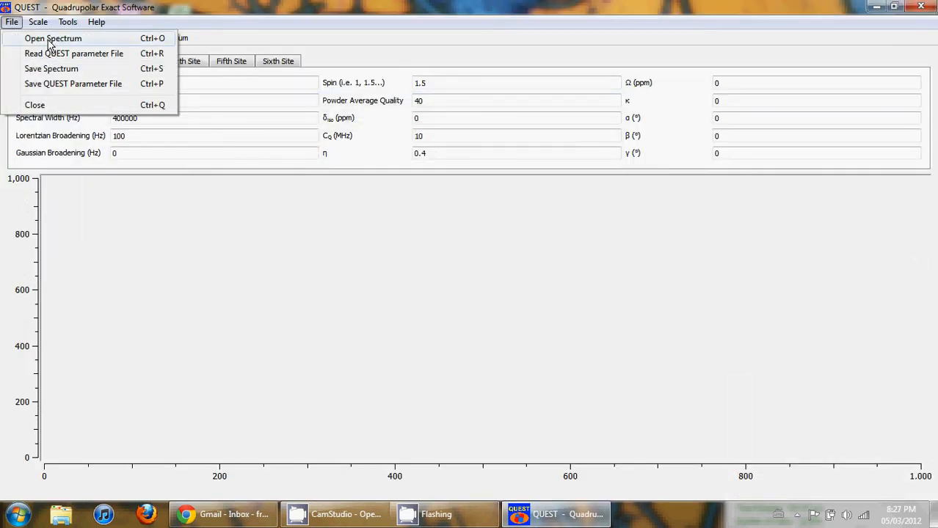
click(22, 39)
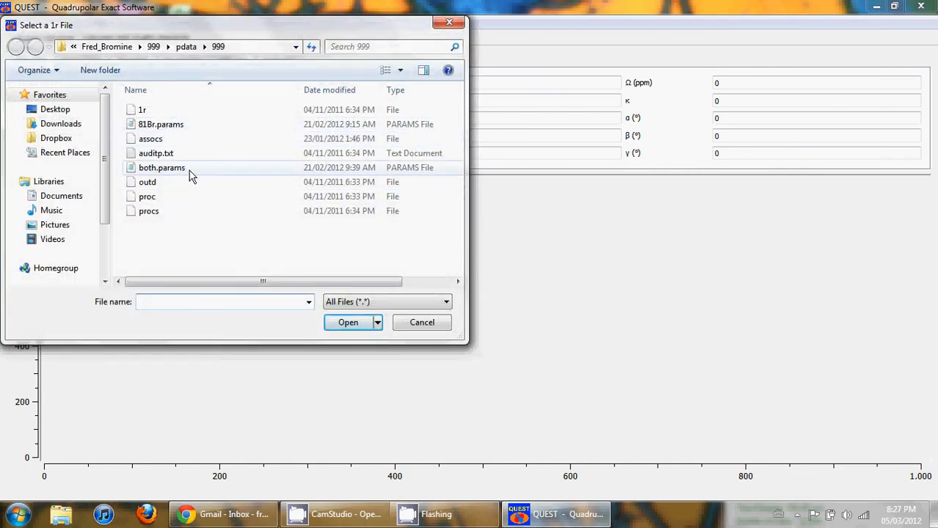
double_click(143, 110)
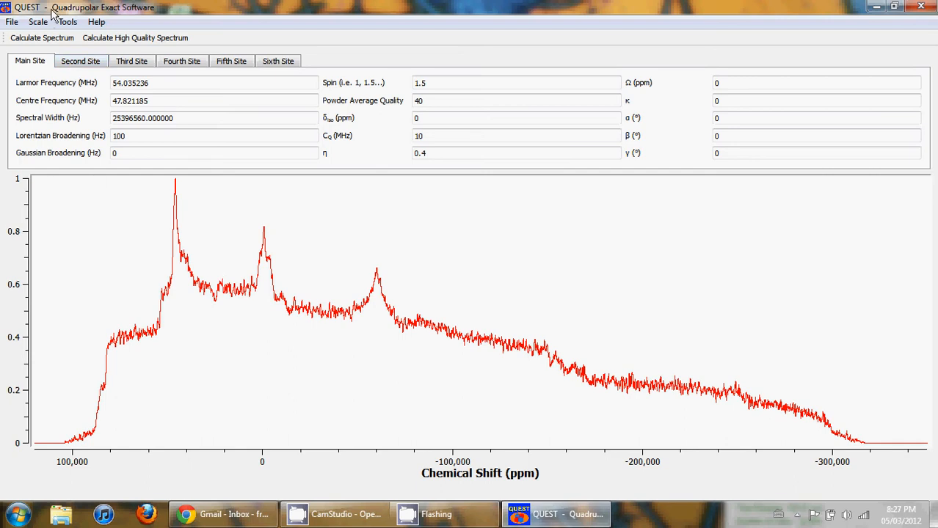
Step: Read the QUEST parameter file both.params into the simulation
click(13, 22)
click(45, 57)
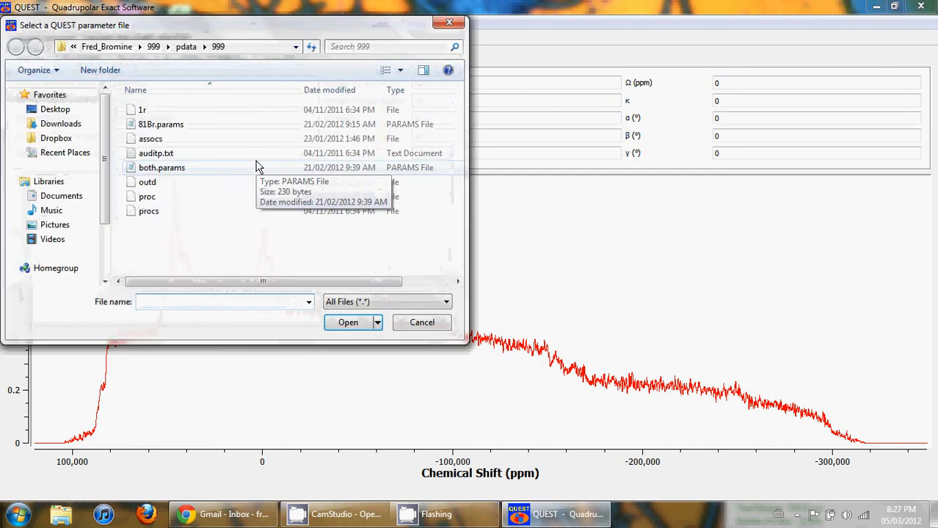
double_click(176, 173)
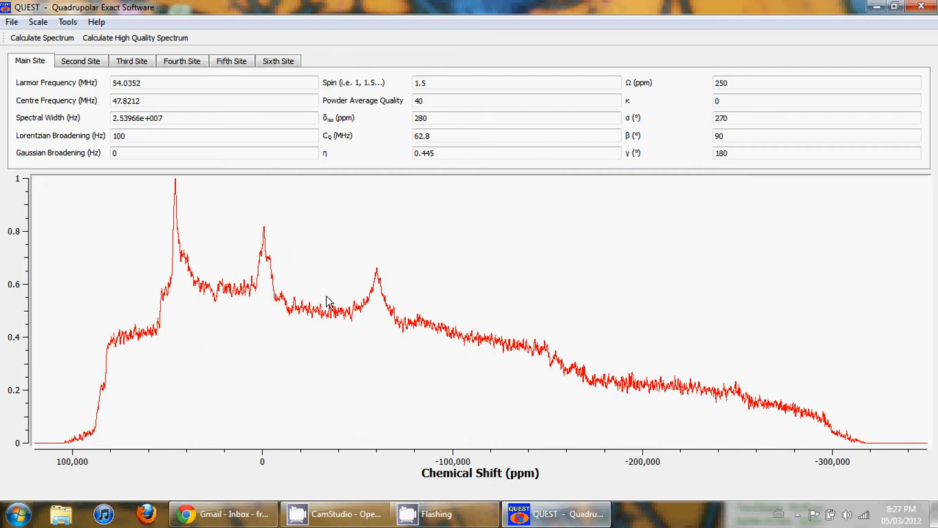
Step: Examine the second site's Larmor frequency, relative intensity and spin parameters
click(92, 63)
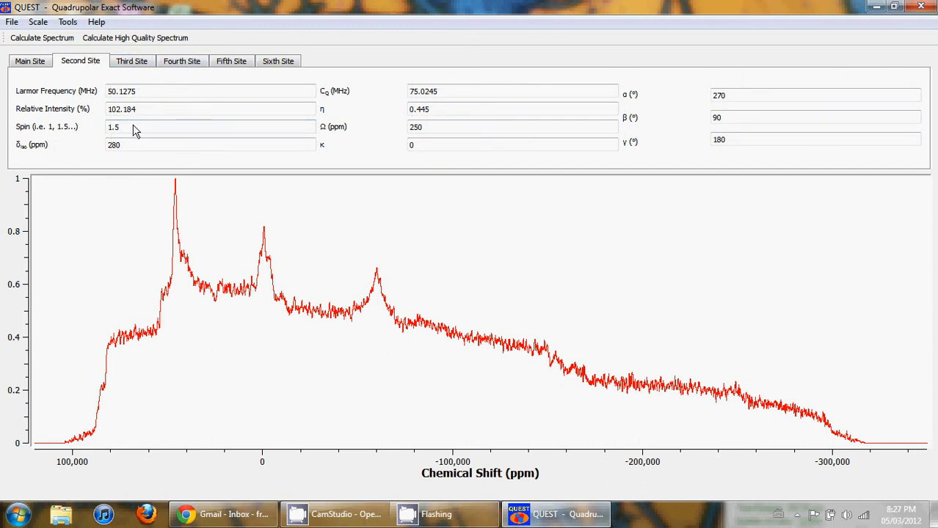
drag(124, 127, 109, 129)
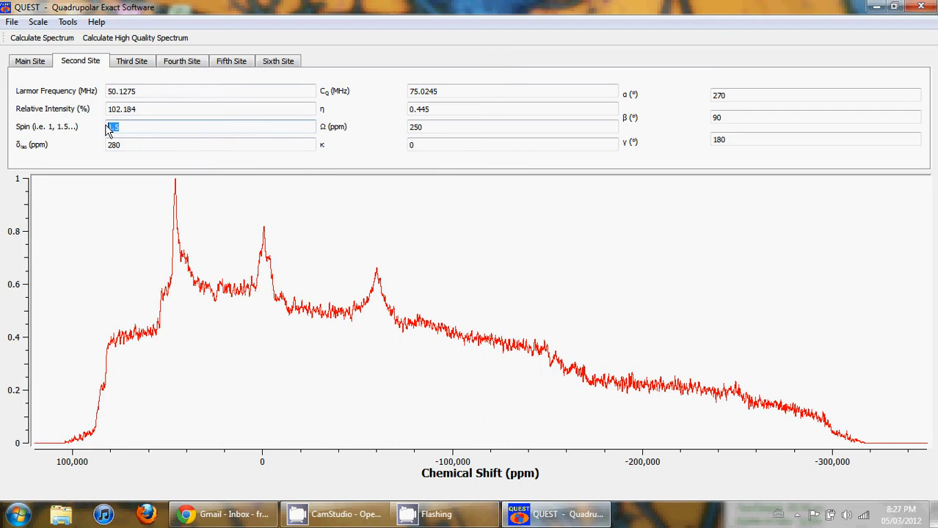
click(151, 92)
drag(141, 111, 101, 116)
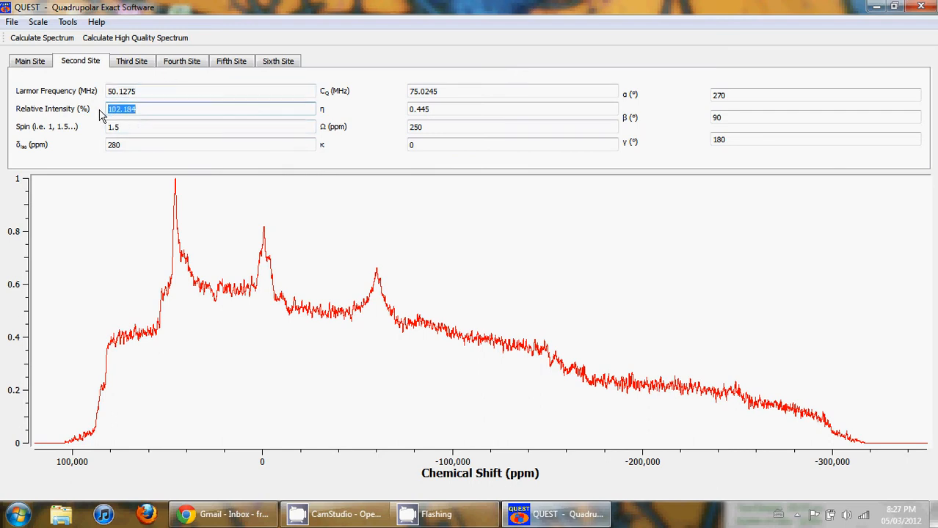
click(152, 114)
double_click(152, 114)
click(159, 115)
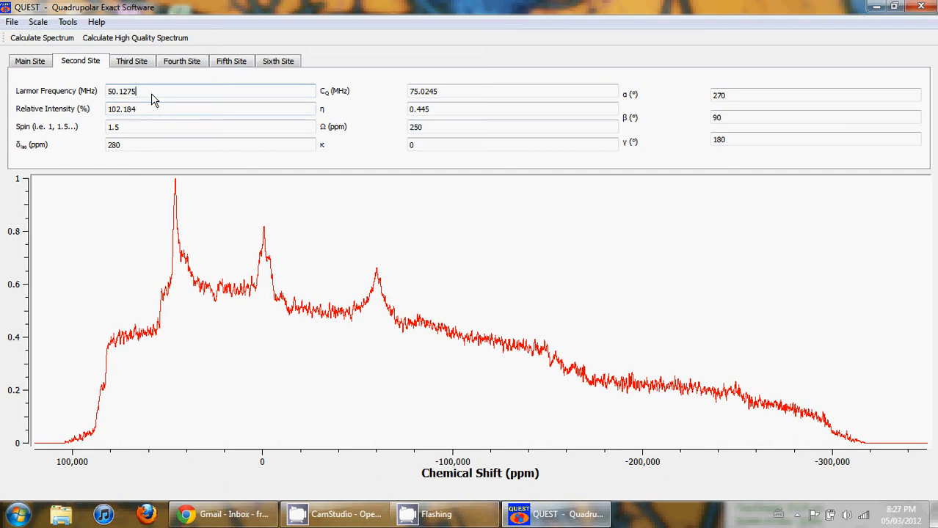
drag(151, 93, 92, 97)
Step: Recalculate the simulated spectrum from the main site to overlay it on the experimental spectrum
click(35, 62)
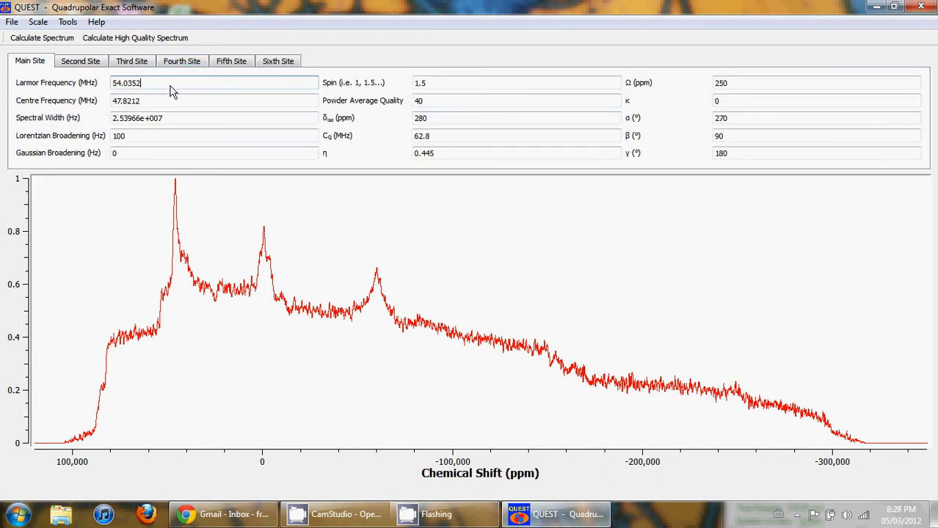
drag(166, 87, 66, 85)
key(Return)
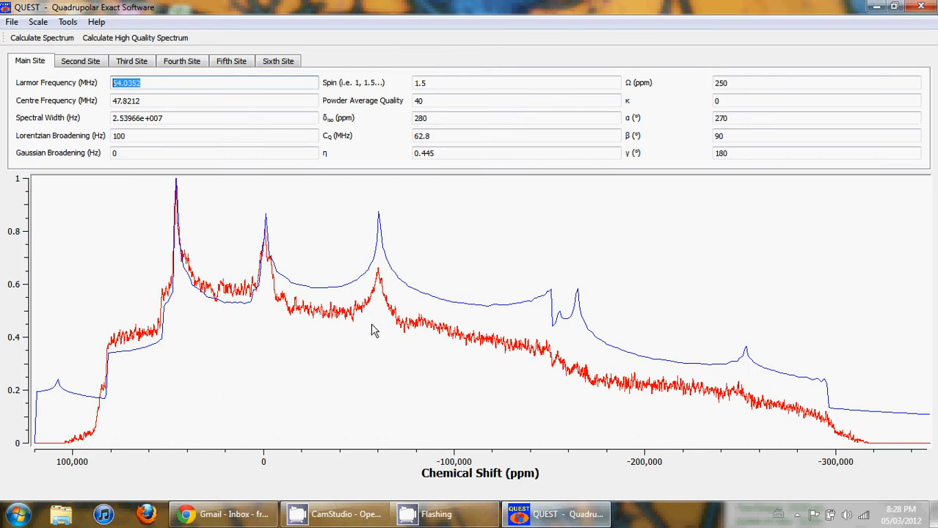
Step: Switch the spectrum's horizontal axis to frequency
click(39, 25)
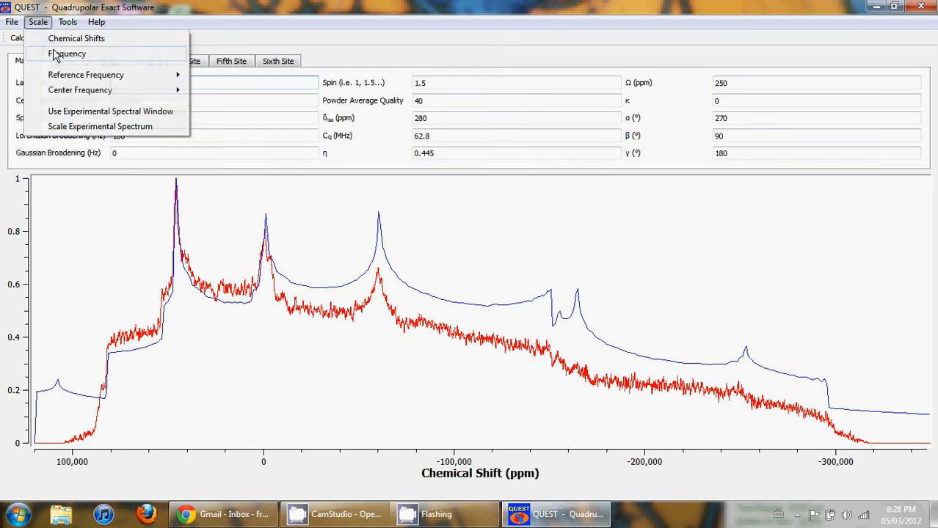
click(53, 48)
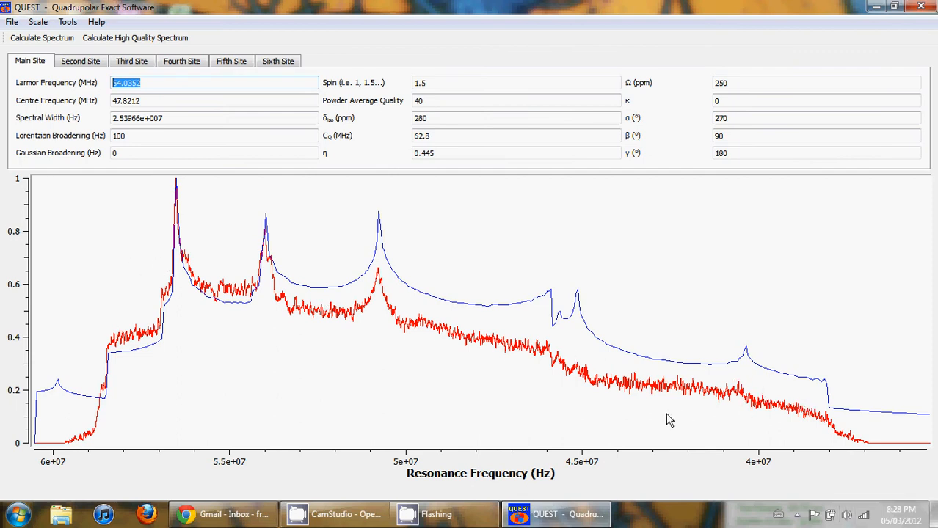
Step: Scale the experimental spectrum by a factor of 1.3
click(38, 22)
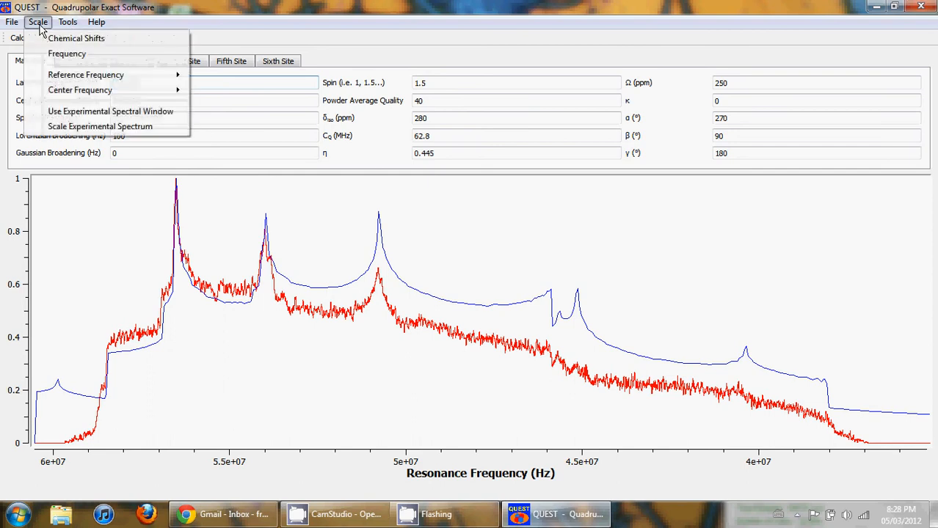
click(101, 128)
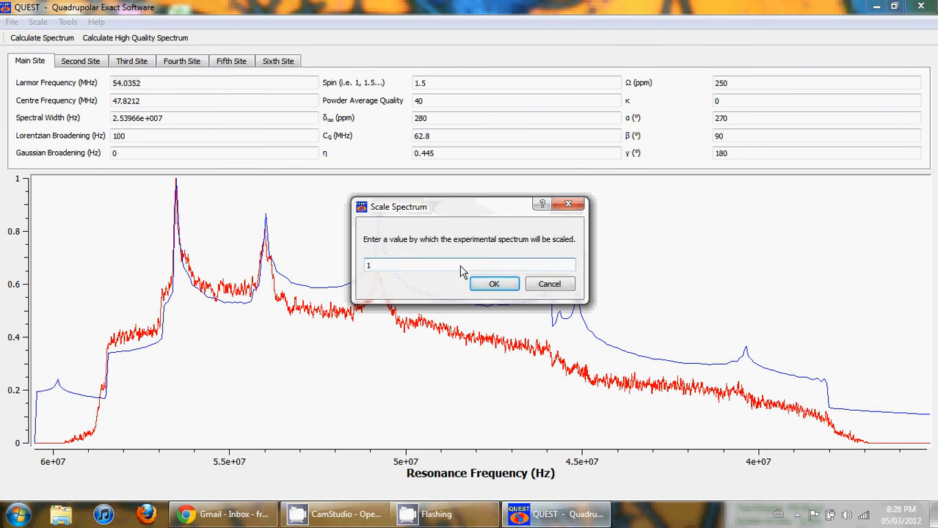
text(.8)
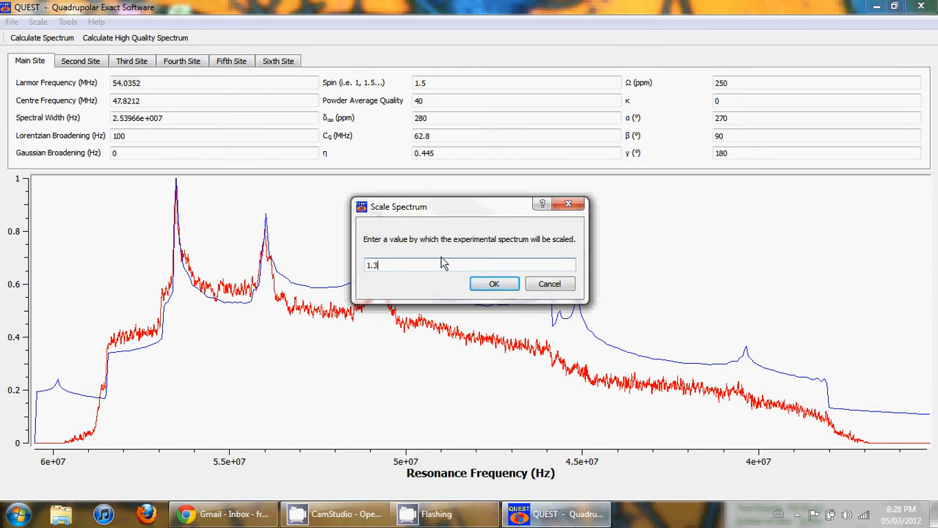
click(494, 286)
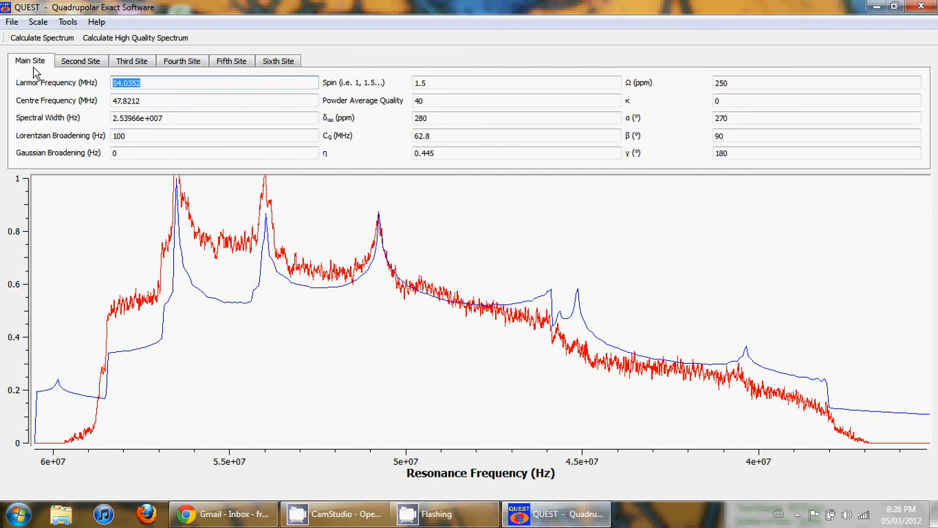
Step: Rescale the experimental spectrum back to its original intensity
click(38, 22)
click(152, 125)
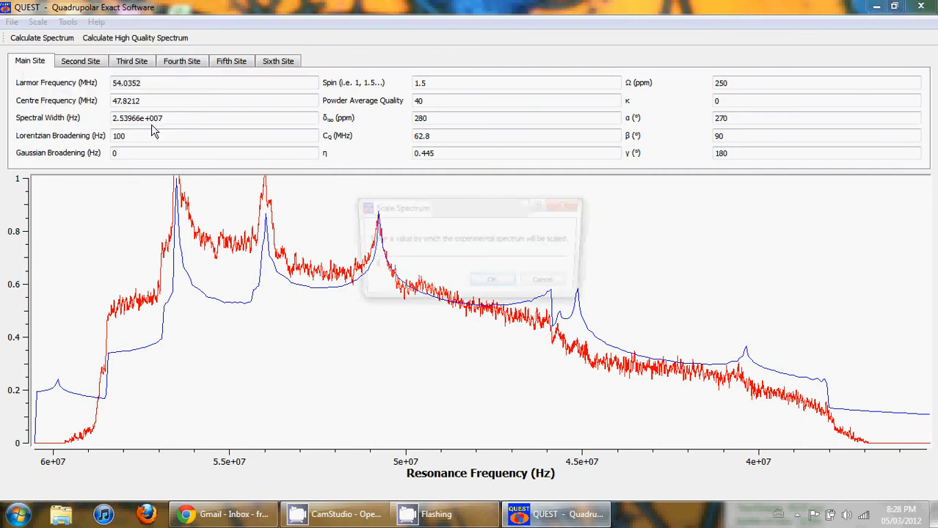
key(Return)
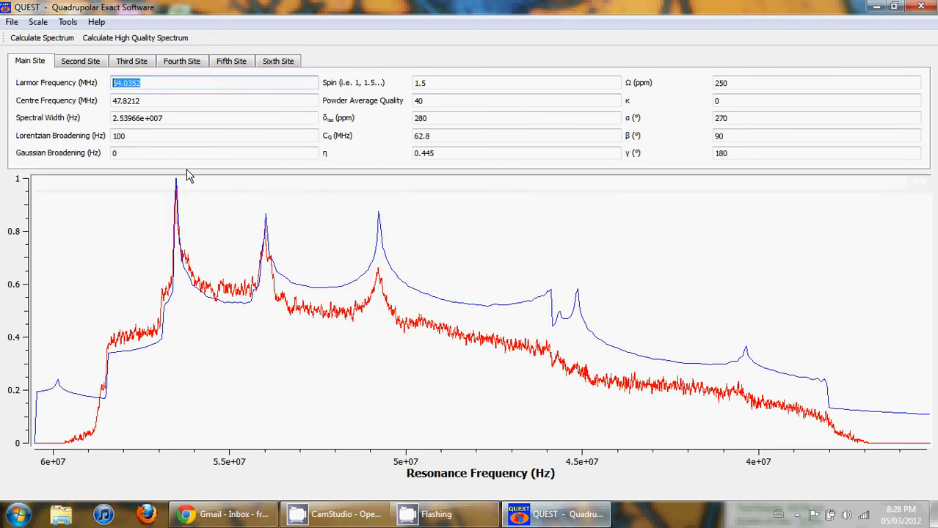
Step: Restart QUEST from the desktop shortcut, maximize it and calculate a high-quality spectrum of the default parameters
click(919, 6)
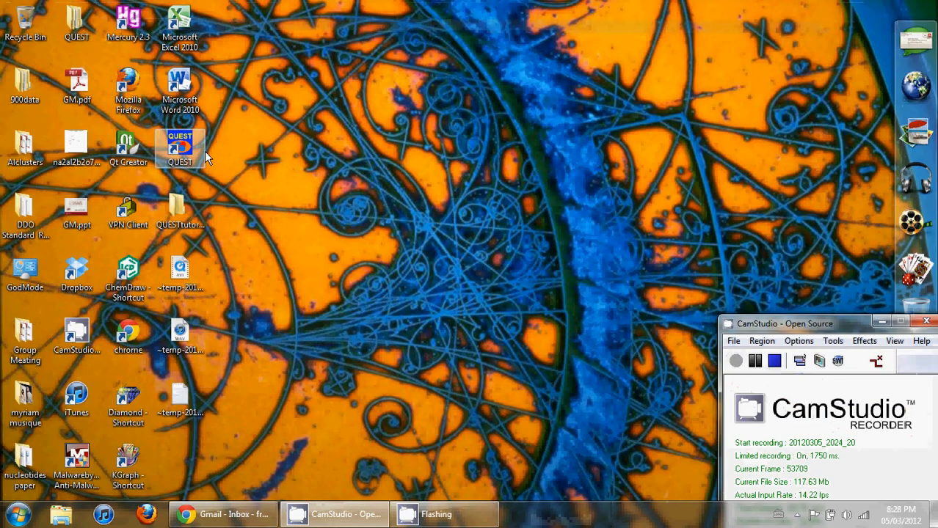
double_click(187, 150)
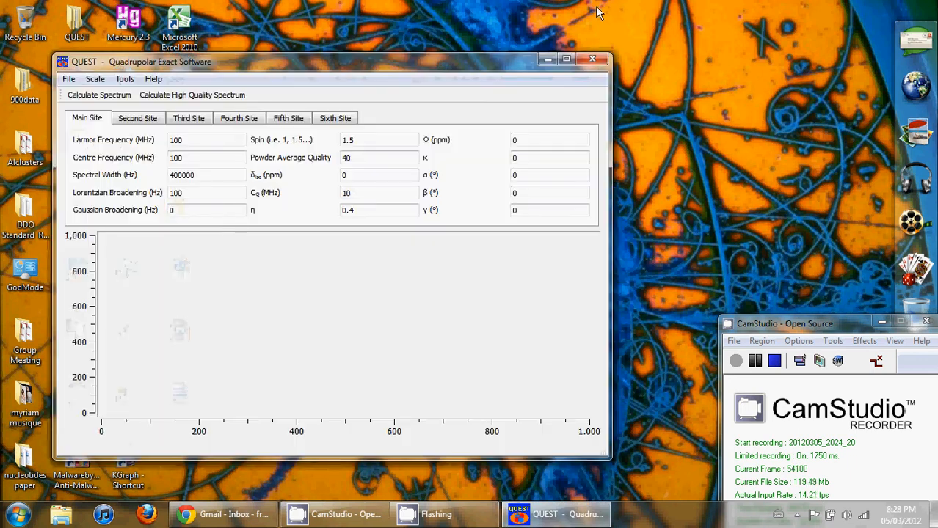
double_click(568, 57)
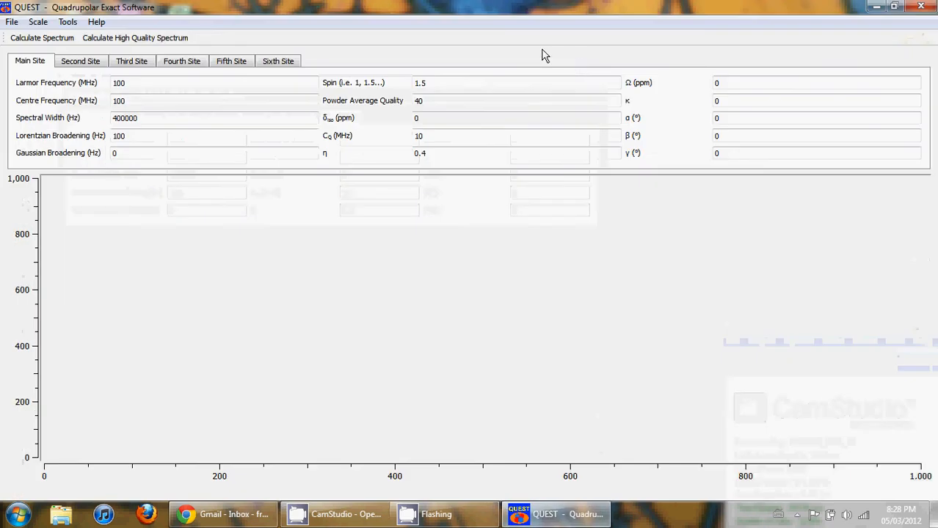
click(100, 40)
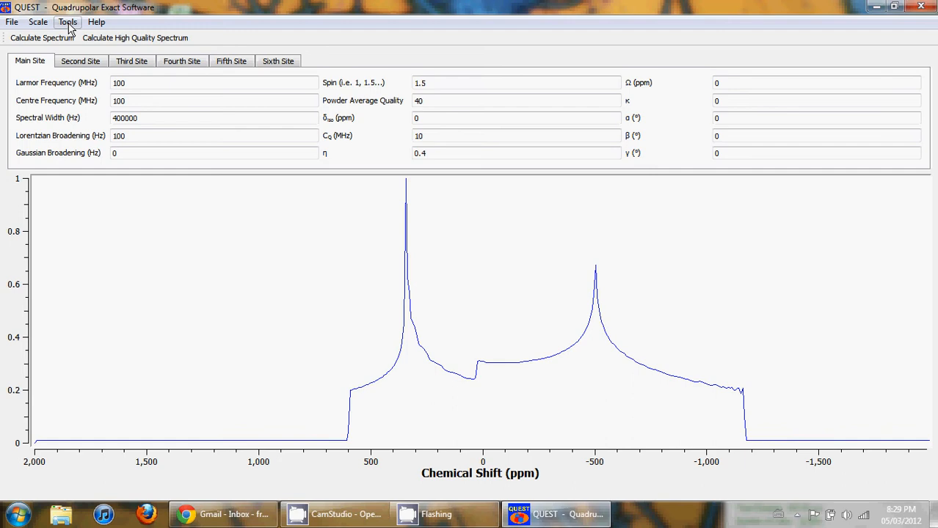
Step: Tie site 2 to site 1 using the 47Ti / 49Ti common spin pair preset
click(69, 23)
mouse_move(92, 38)
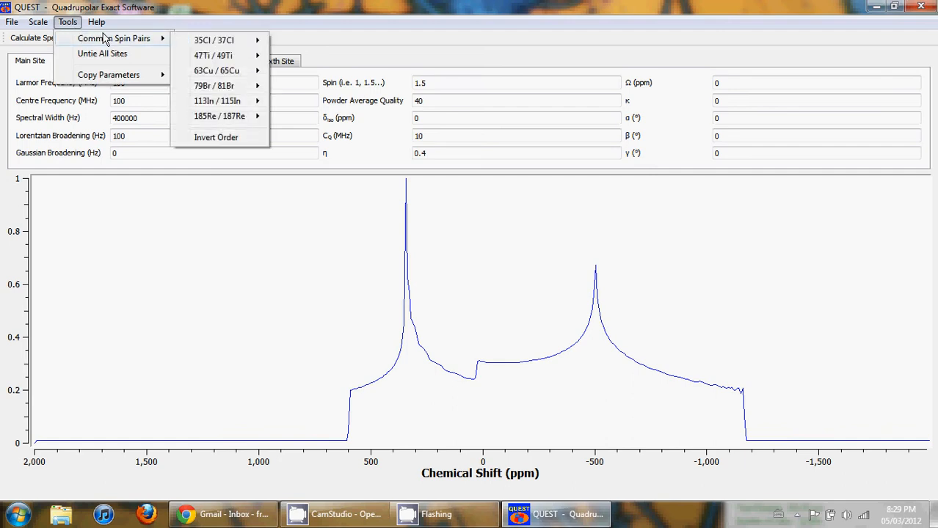
mouse_move(197, 44)
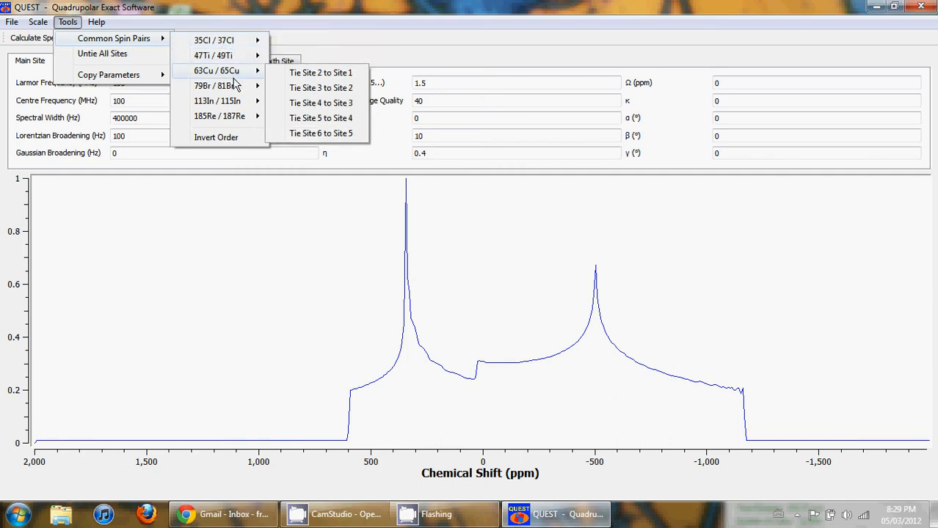
mouse_move(234, 92)
mouse_move(237, 119)
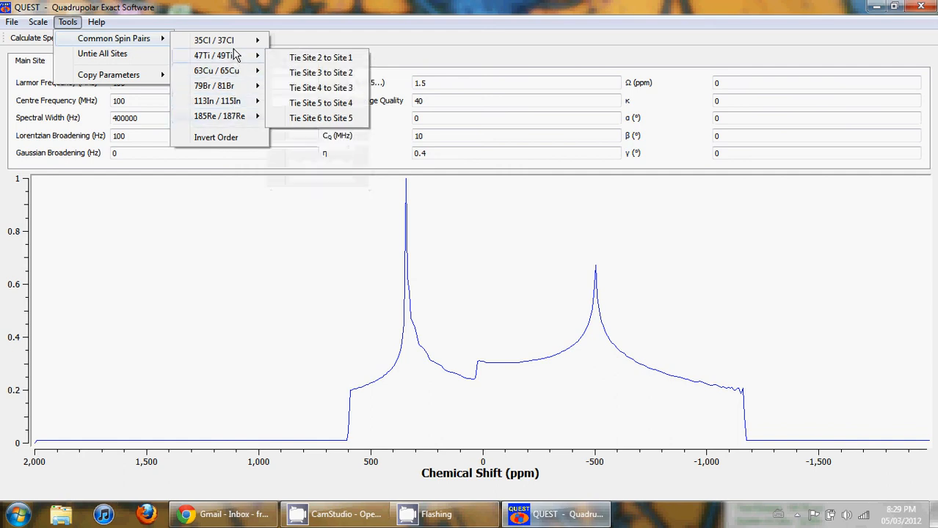
mouse_move(234, 45)
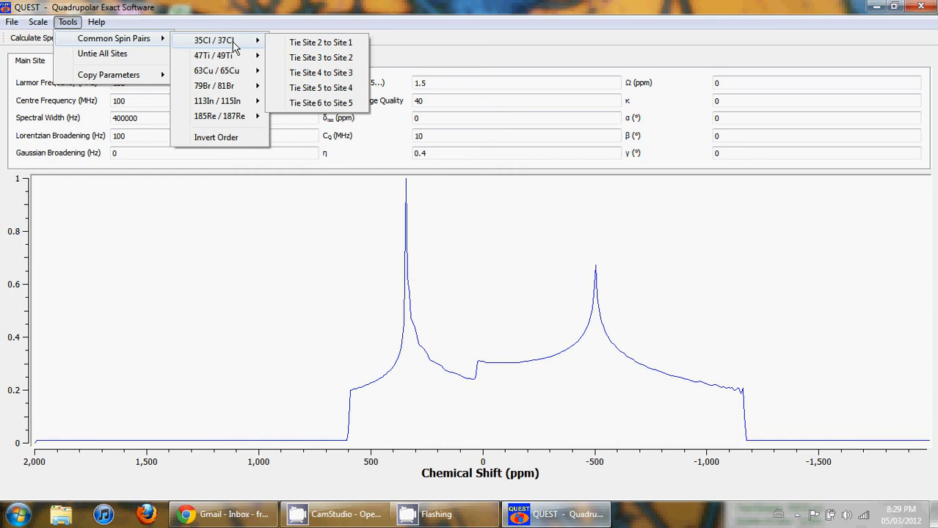
mouse_move(230, 65)
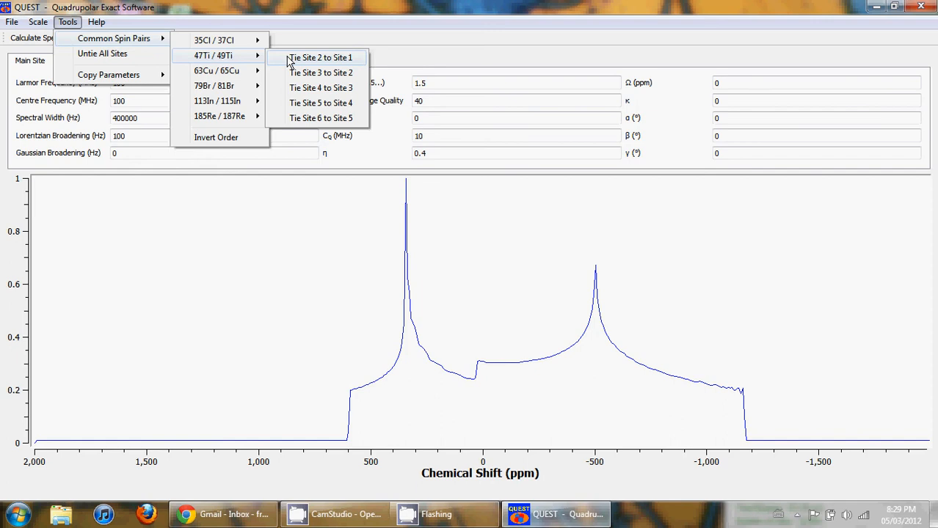
click(320, 58)
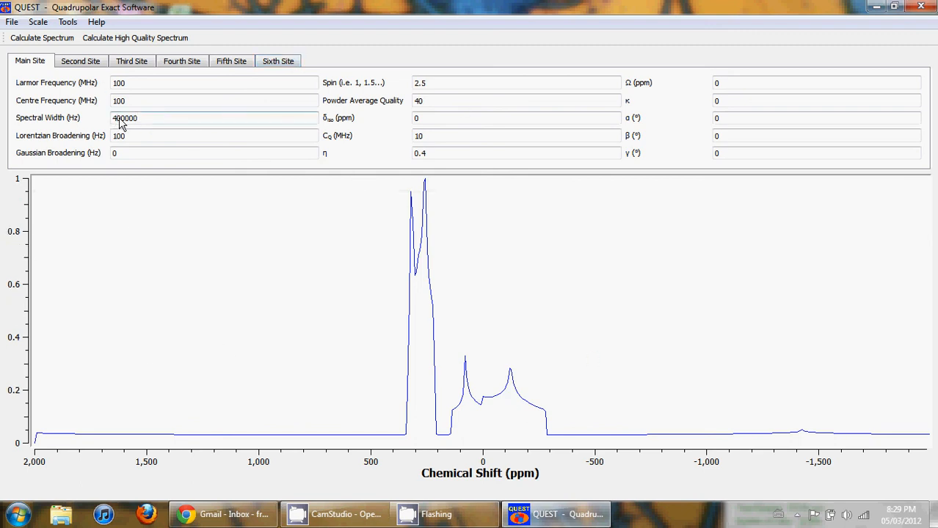
Step: Set the spectral width to 100000 Hz
key(BackSpace)
text(1)
key(Return)
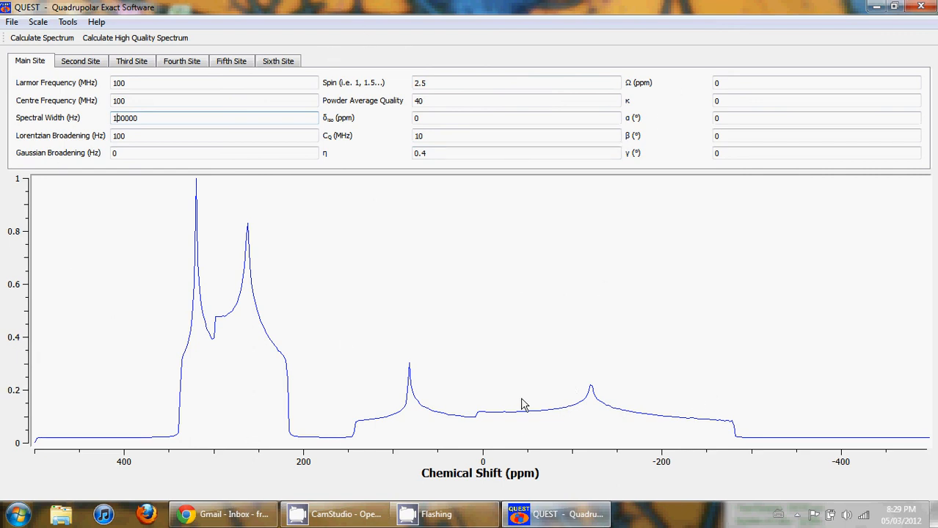
Step: Invert the order of the tied spin pair sites
click(38, 22)
mouse_move(63, 26)
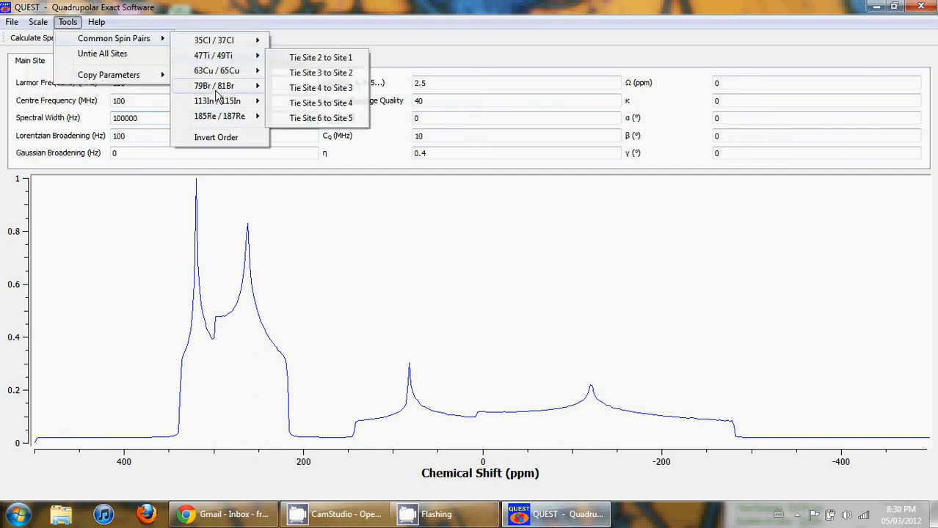
click(218, 138)
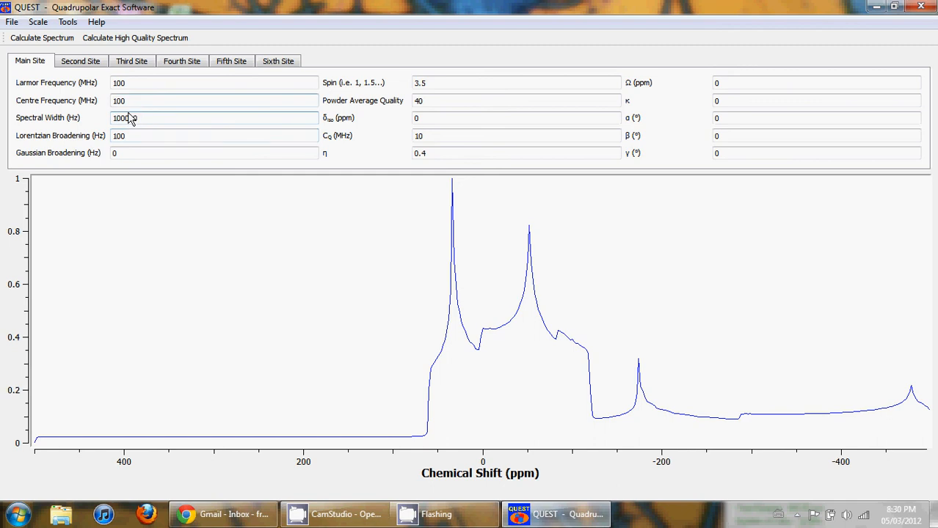
Step: Set the spectral width to 200000 Hz
text(2)
key(Return)
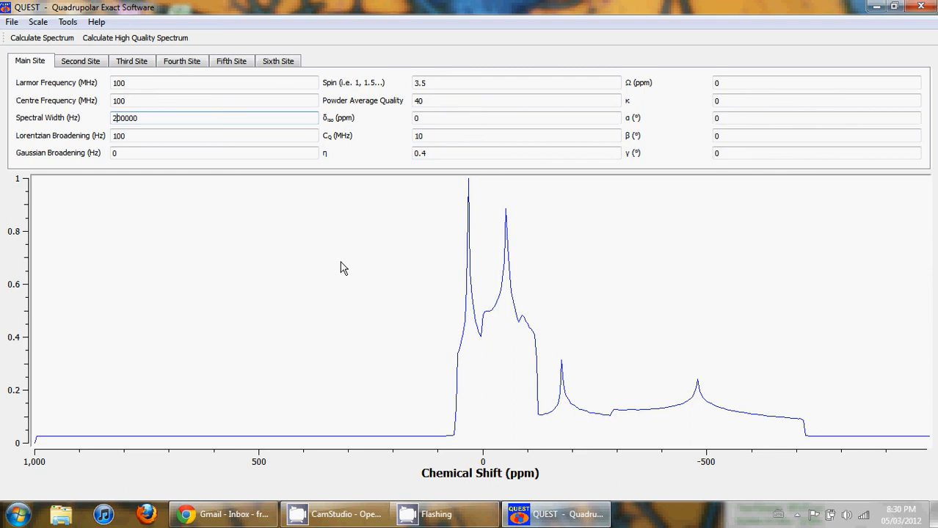
Step: Restart QUEST maximized and open the experimental spectrum file 1r from the 999 pdata folder
click(920, 7)
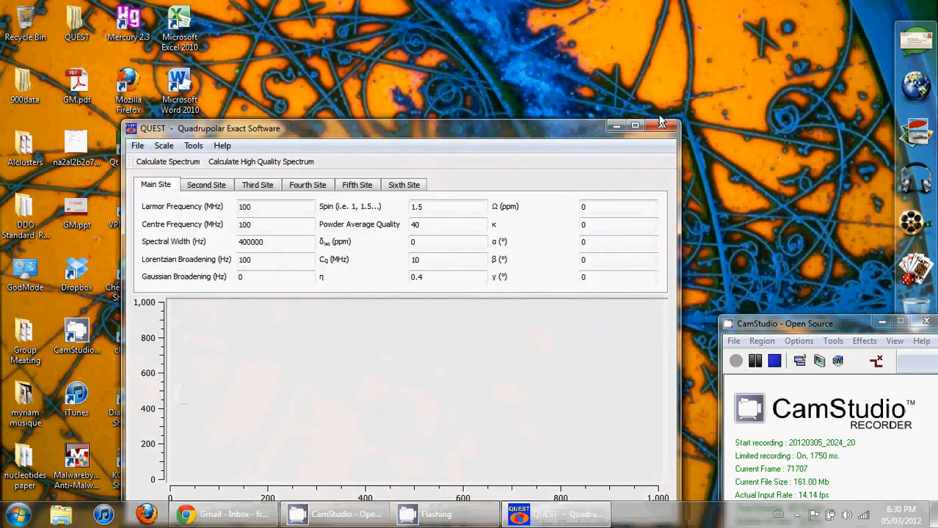
click(641, 124)
click(12, 21)
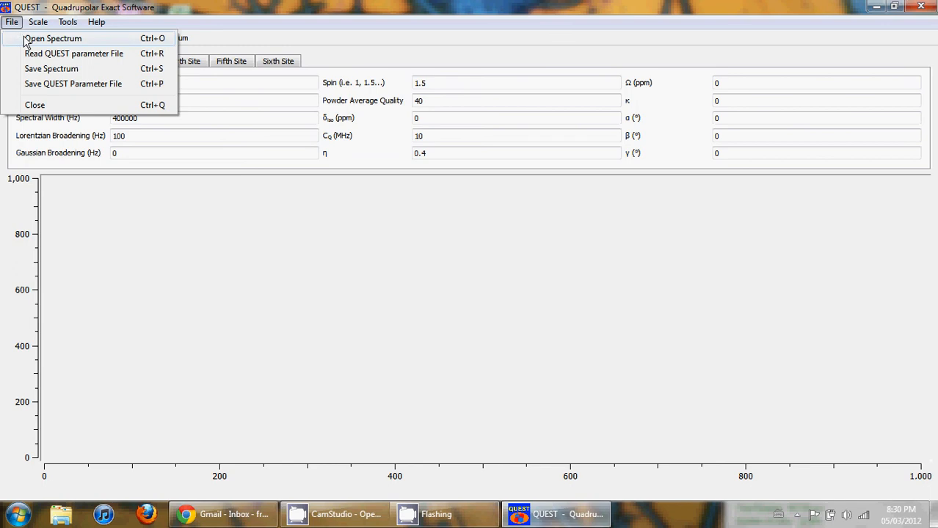
click(29, 44)
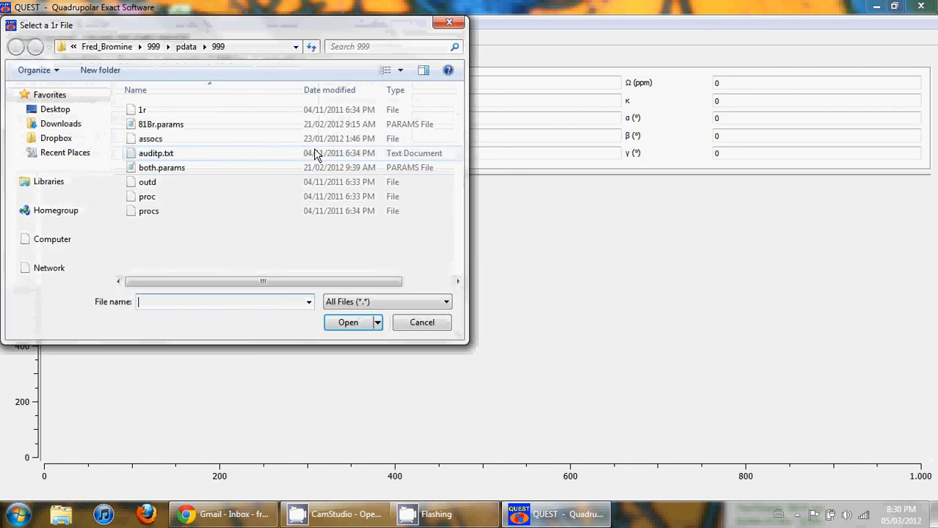
double_click(141, 110)
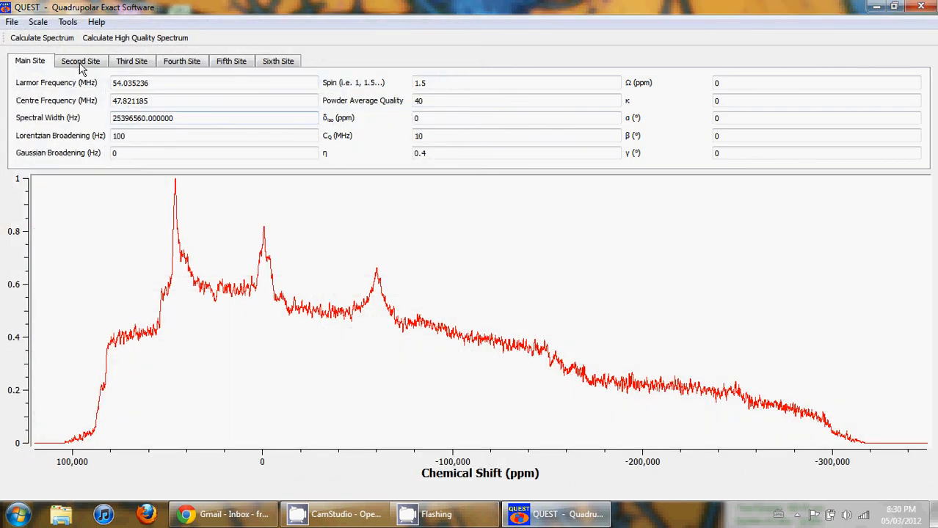
Step: Load the QUEST parameter file 81Br.params from the same pdata folder
click(12, 21)
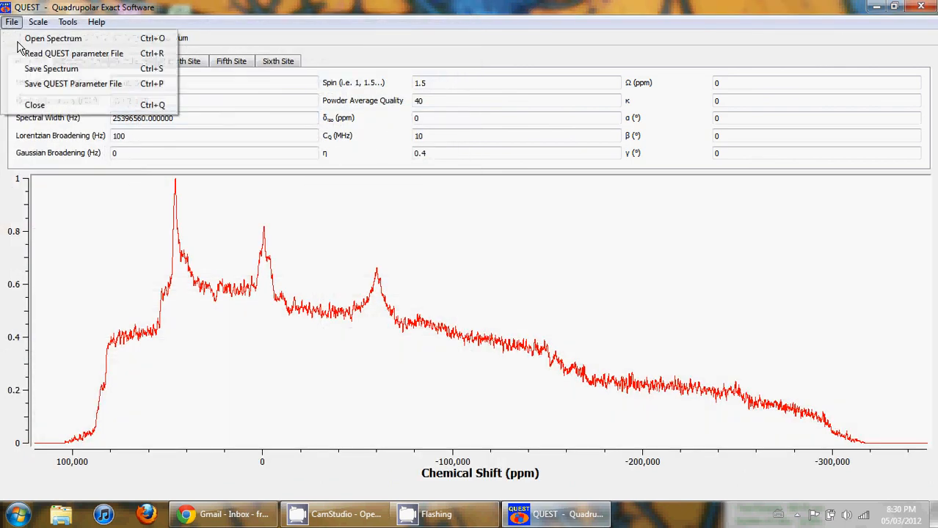
click(63, 55)
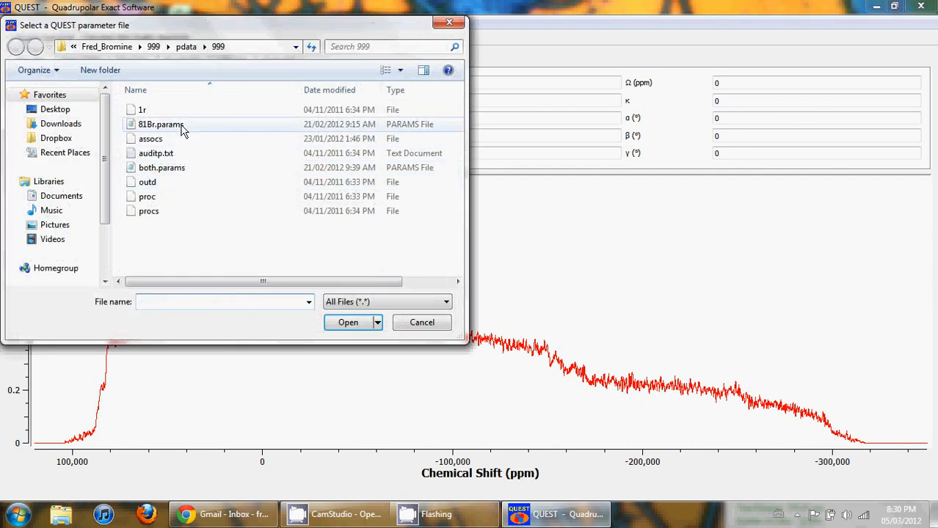
double_click(181, 126)
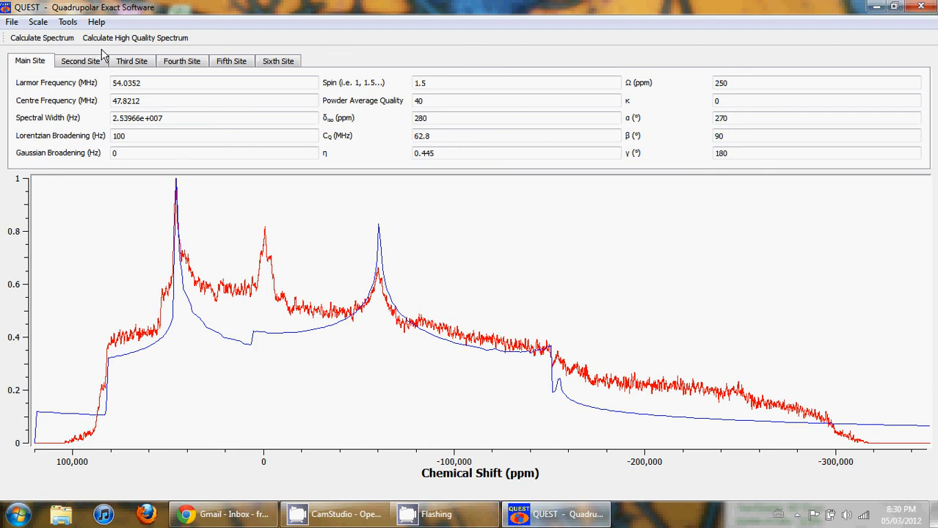
Step: Tie site 2 to site 1 as the 79Br / 81Br common spin pair
click(67, 22)
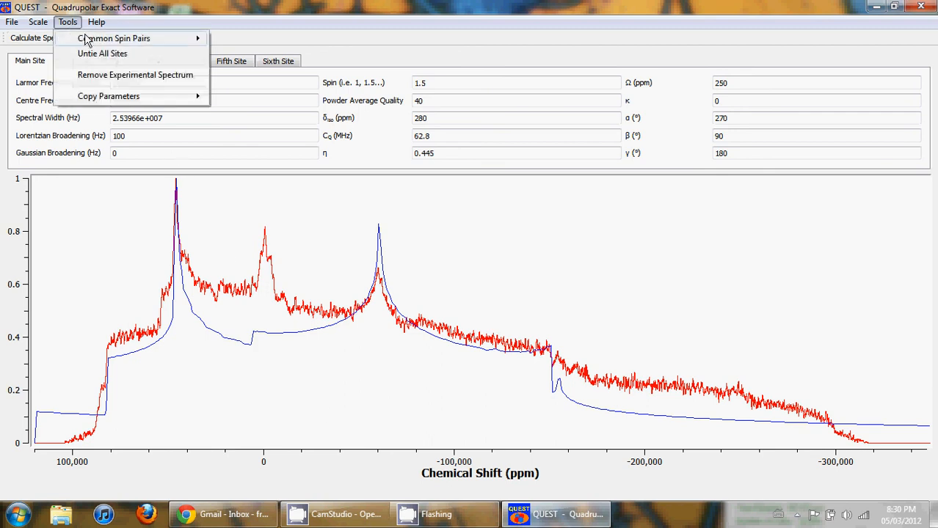
mouse_move(86, 38)
mouse_move(257, 86)
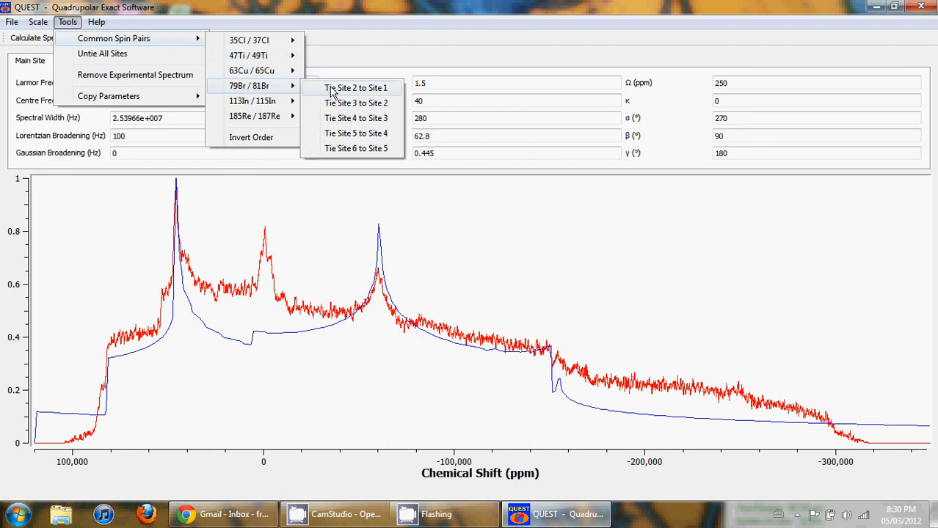
click(332, 88)
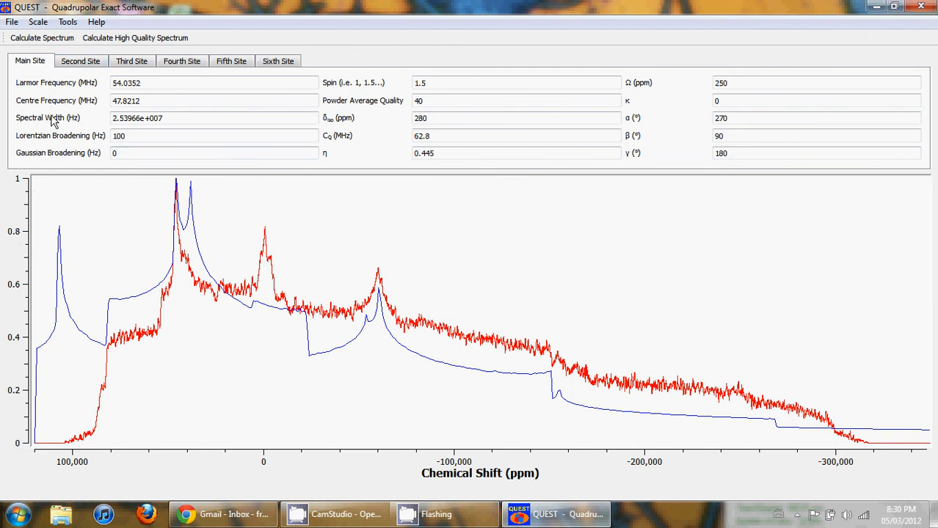
Step: Invert the order of the 79Br / 81Br tied sites and recalculate the spectrum
click(68, 22)
mouse_move(169, 38)
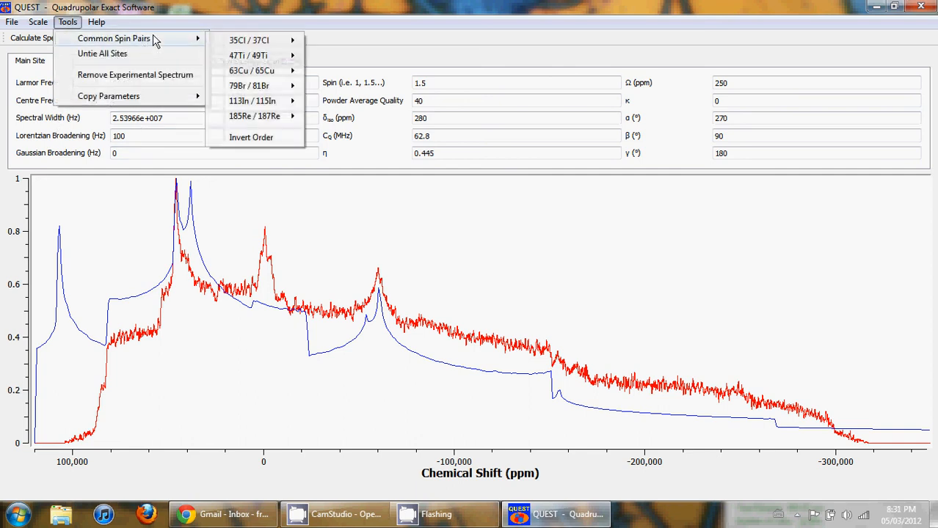
click(249, 138)
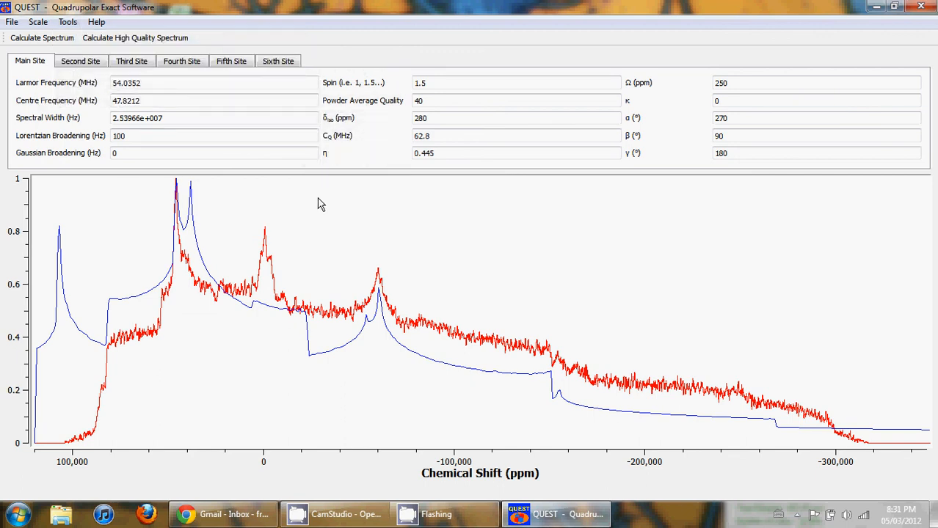
key(Return)
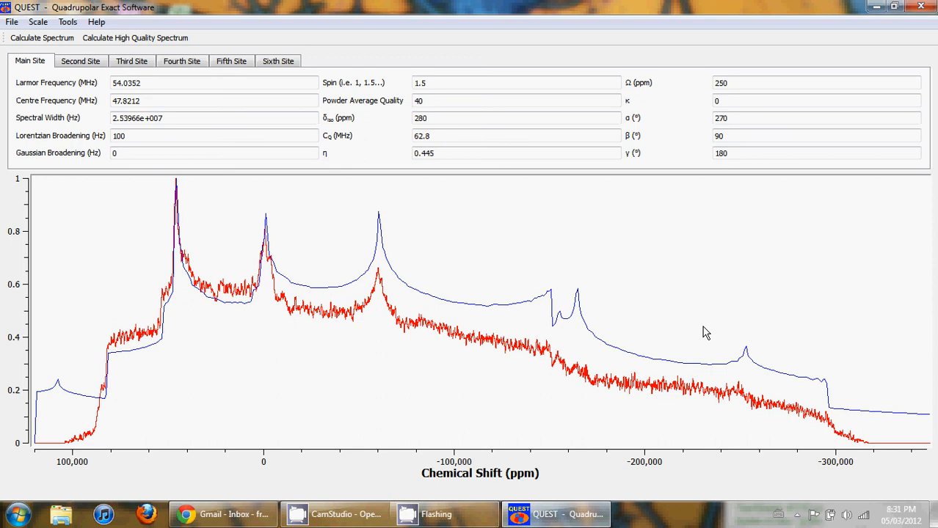
click(68, 23)
mouse_move(130, 99)
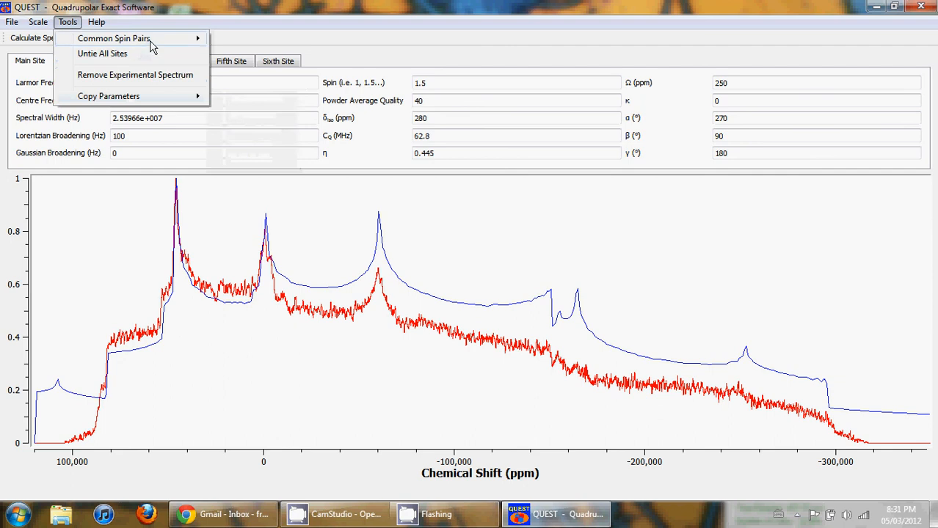
mouse_move(151, 44)
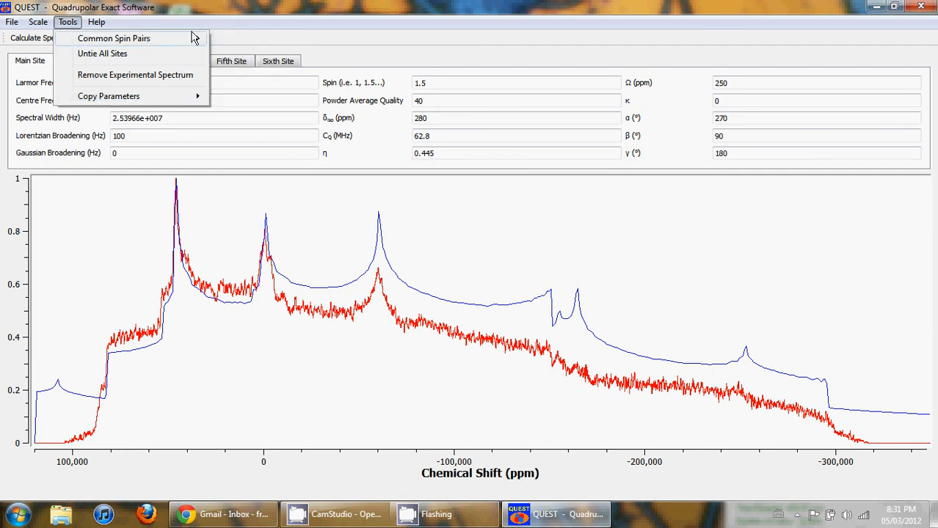
mouse_move(286, 74)
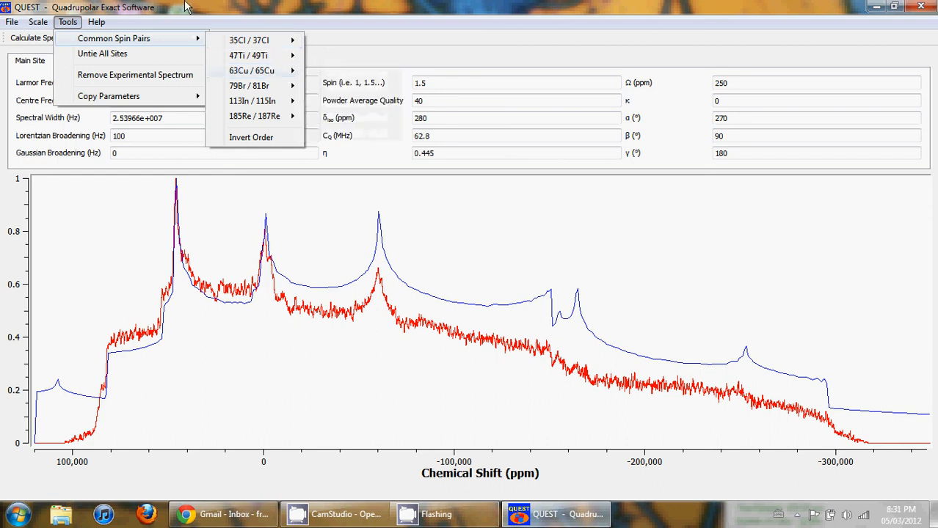
click(94, 6)
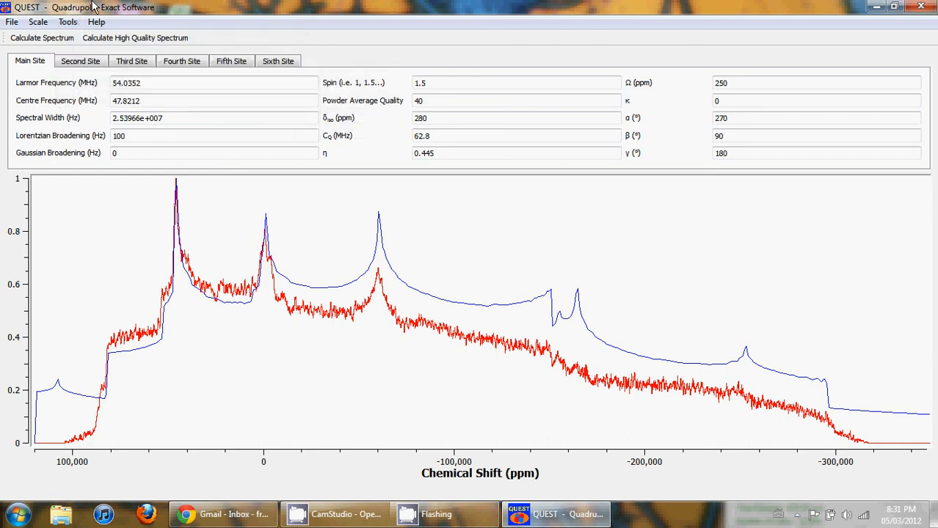